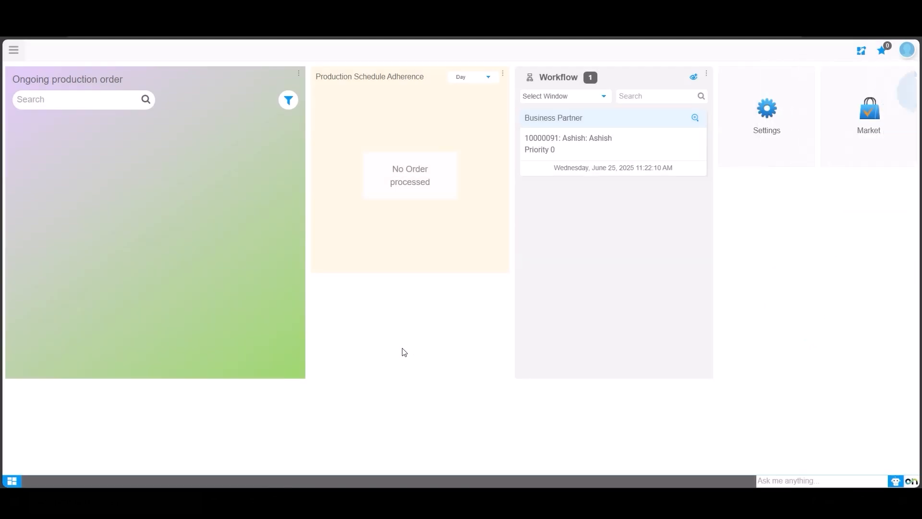
- Search the application menu for "Check" and open the Checklist window
left_click(13, 50)
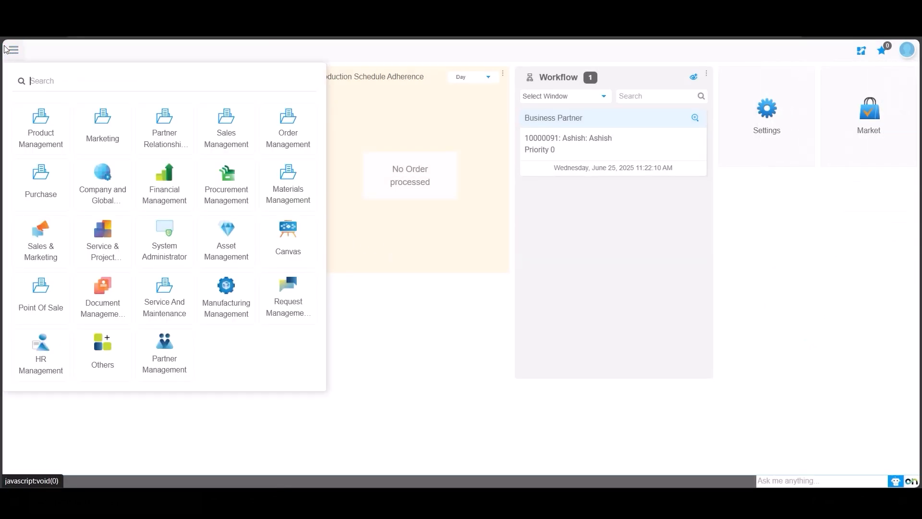
type("qheck")
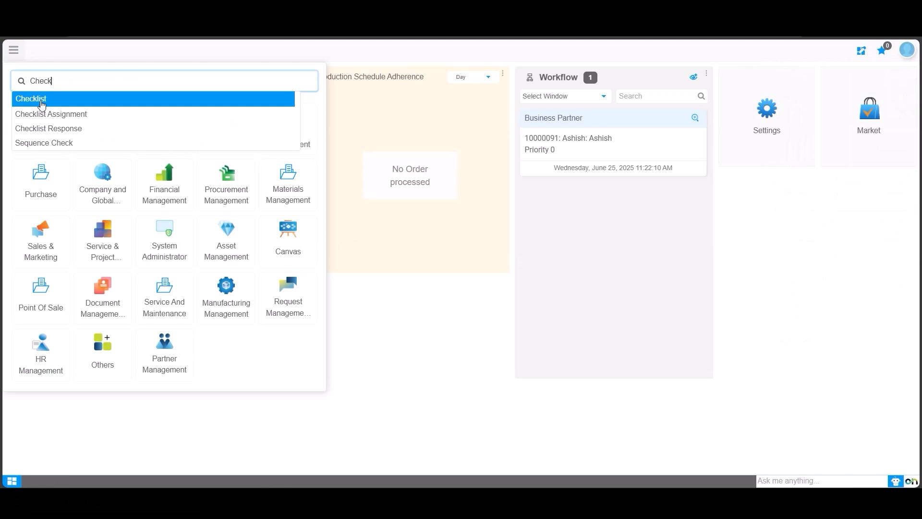
left_click(47, 99)
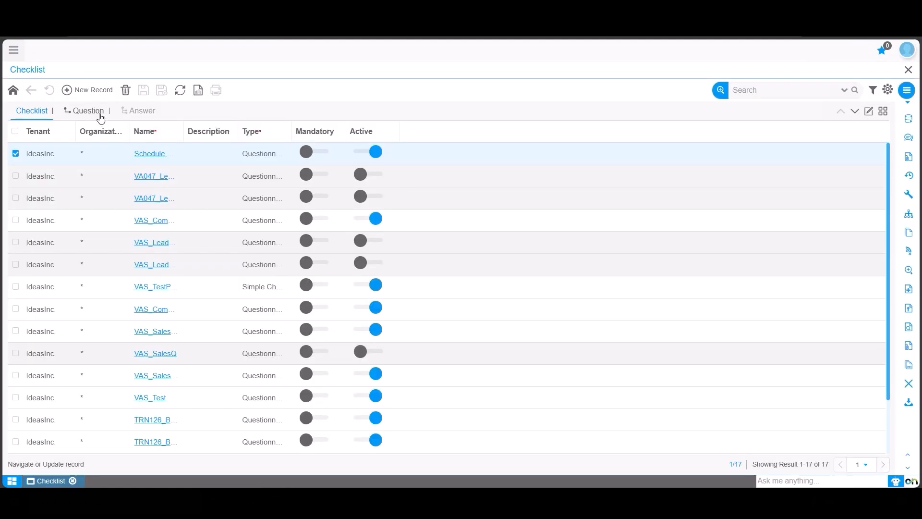
- Create a checklist named TRN126_BookDetailChecklist with type Questionnaire, keep it non-mandatory, and save it
left_click(83, 92)
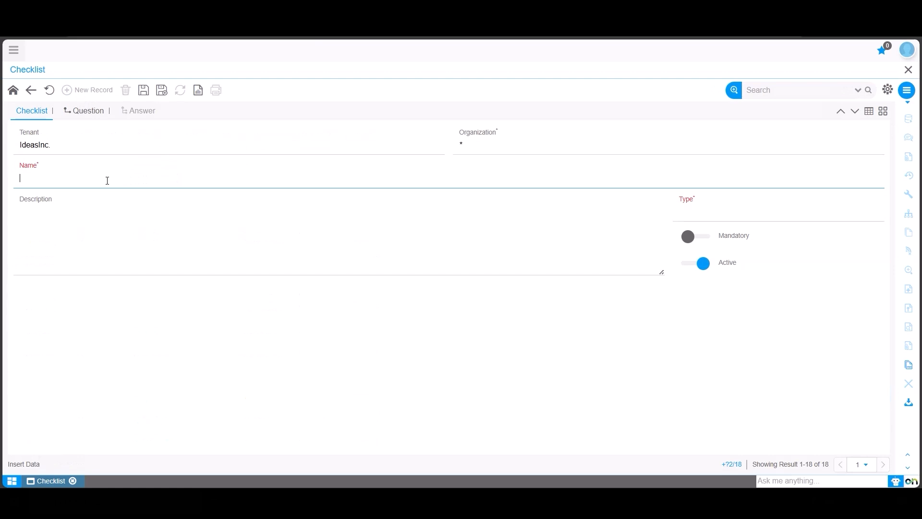
left_click(107, 180)
type("TRN126_BookDetailChecklist")
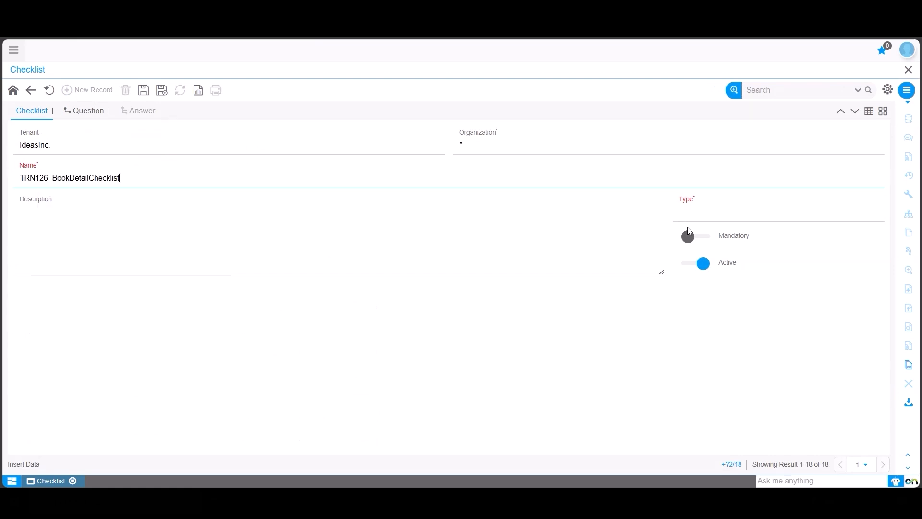
left_click(743, 212)
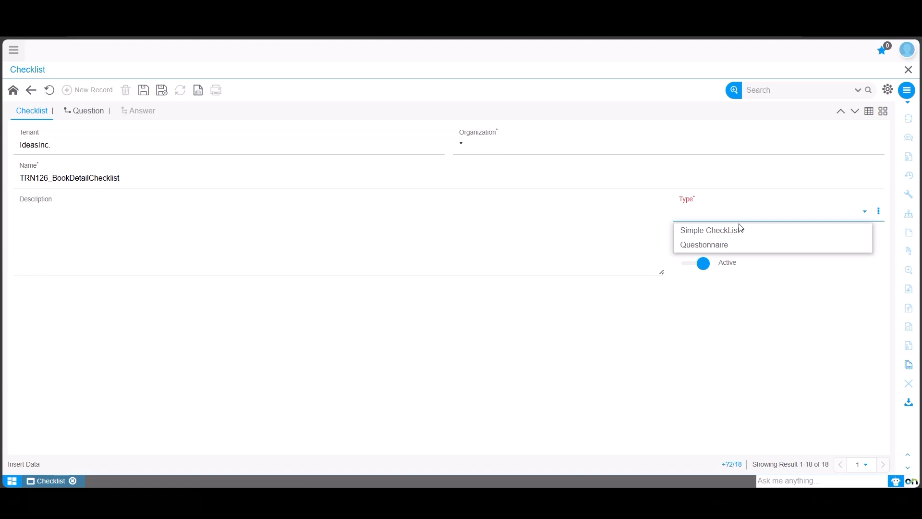
left_click(711, 245)
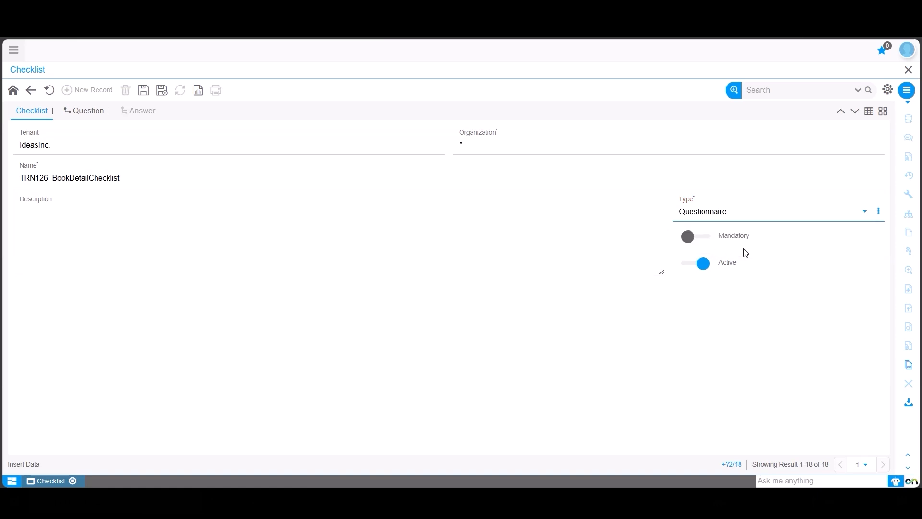
left_click(689, 241)
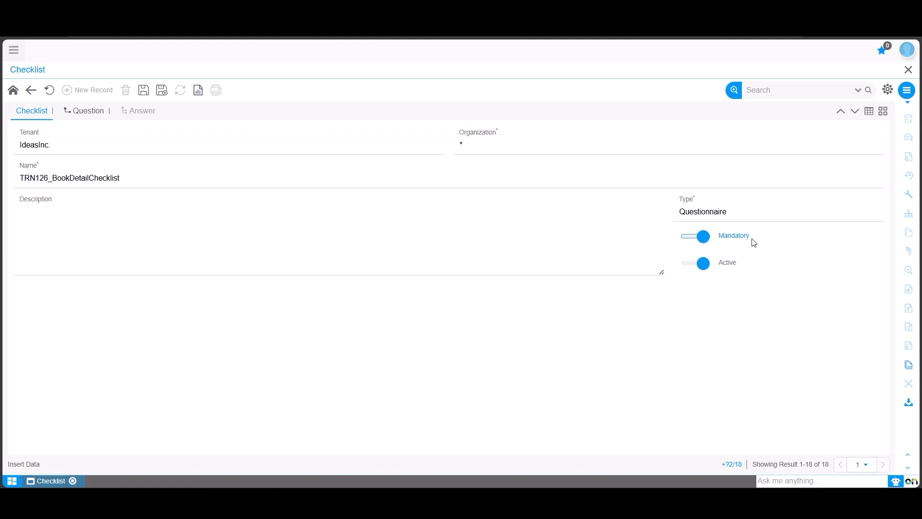
left_click(707, 244)
left_click(143, 91)
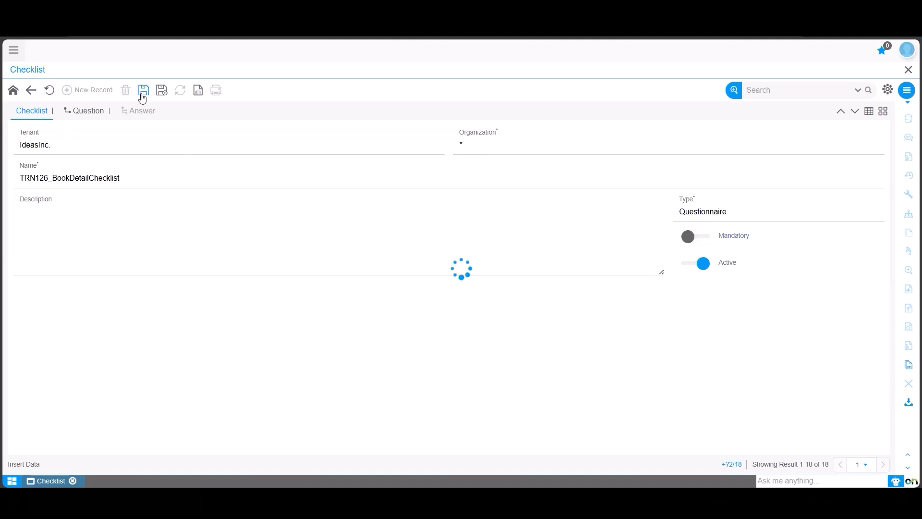
- Add a question record to the checklist with the text "How would you describe the writing style?"
left_click(86, 115)
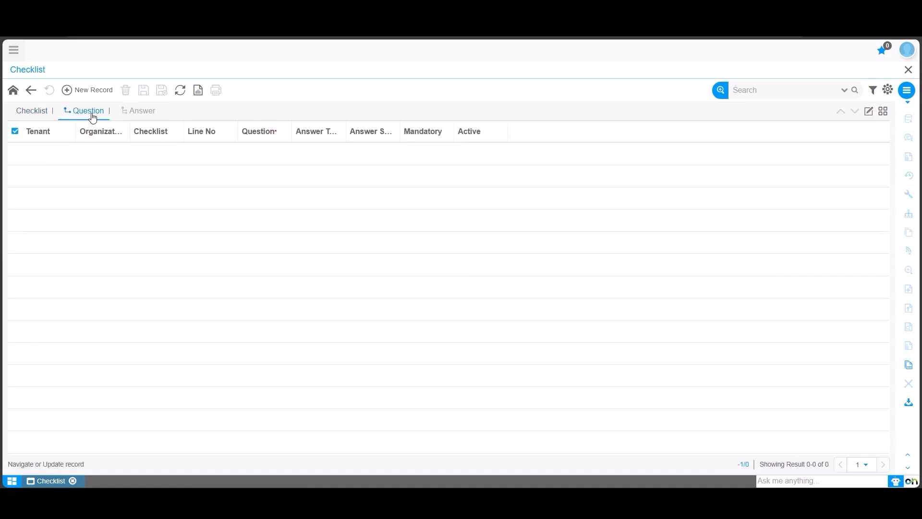
left_click(91, 94)
double_click(257, 160)
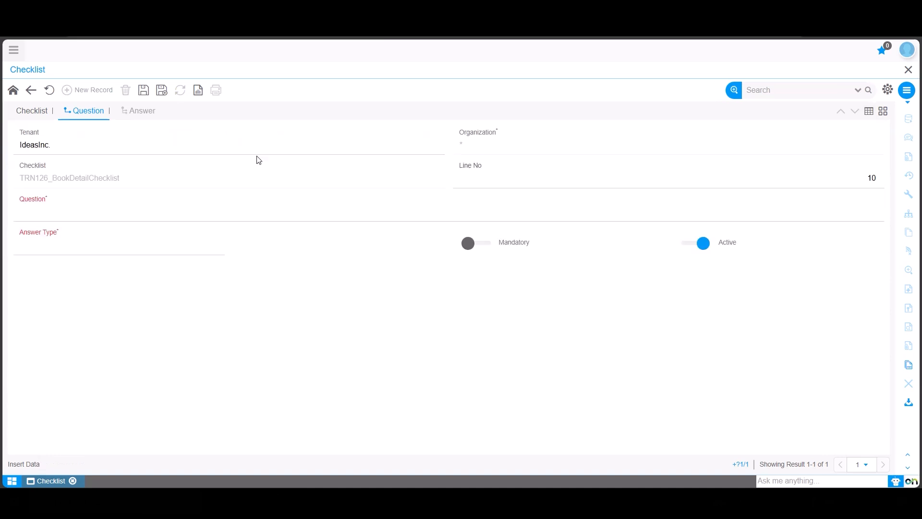
left_click(24, 211)
type("How woul")
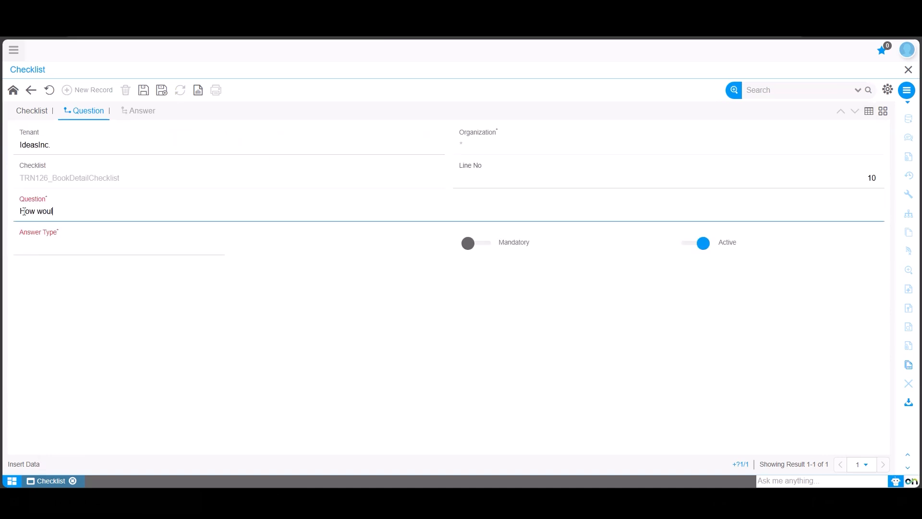
type("d you describe the writing style?")
- Set the writing style question's answer type to Checkboxes and its answer selection to Multiple, and save the question
left_click(60, 232)
left_click(77, 256)
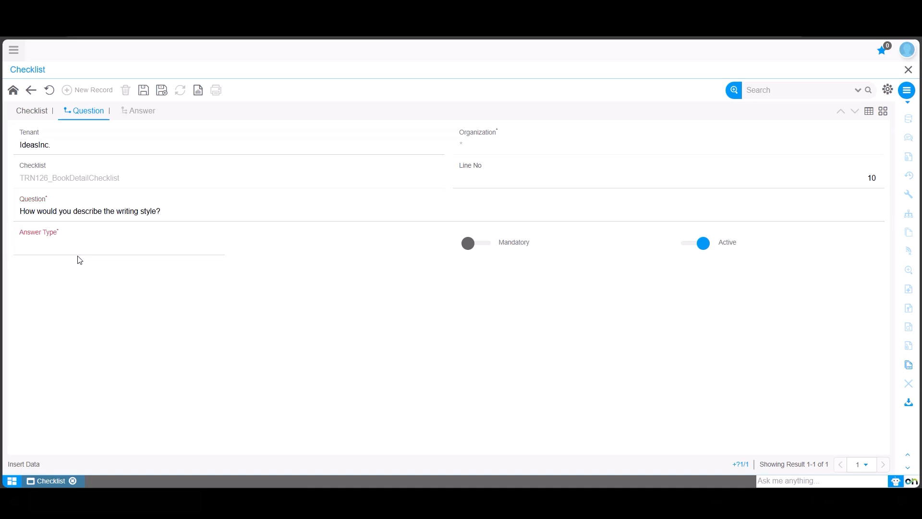
left_click(102, 249)
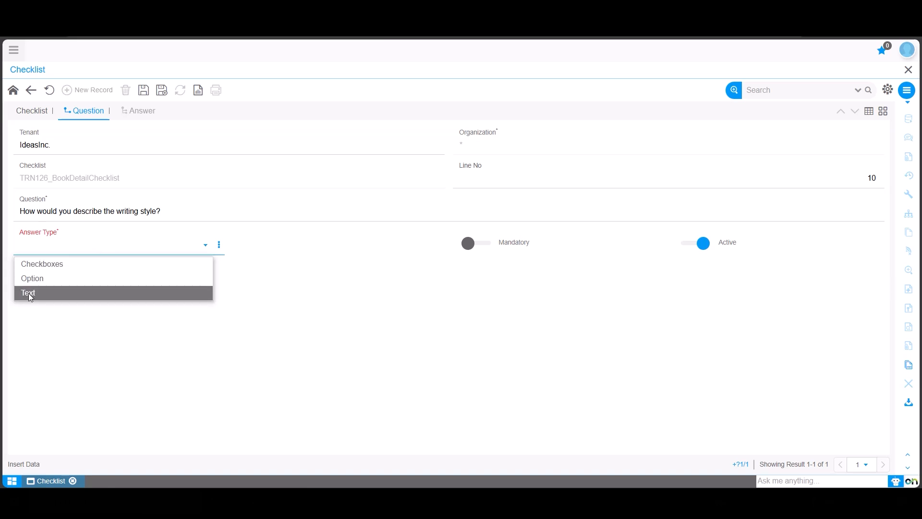
left_click(58, 263)
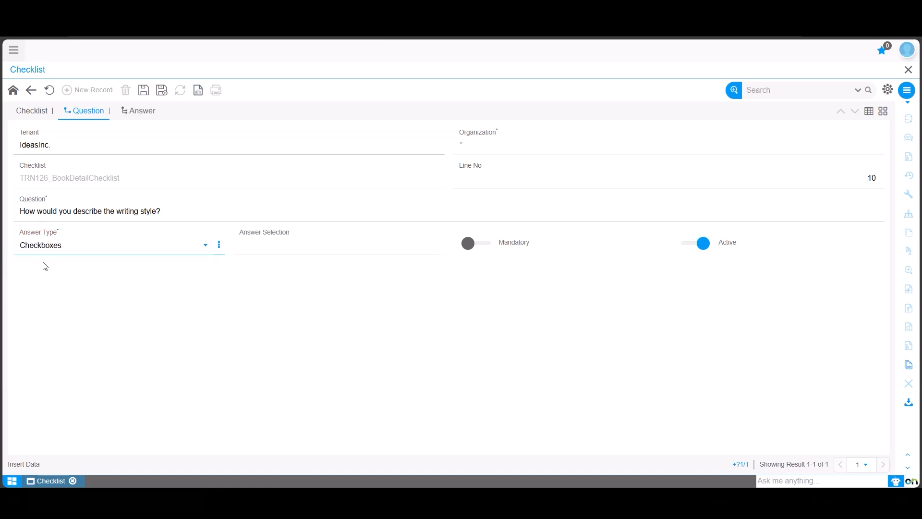
left_click(307, 249)
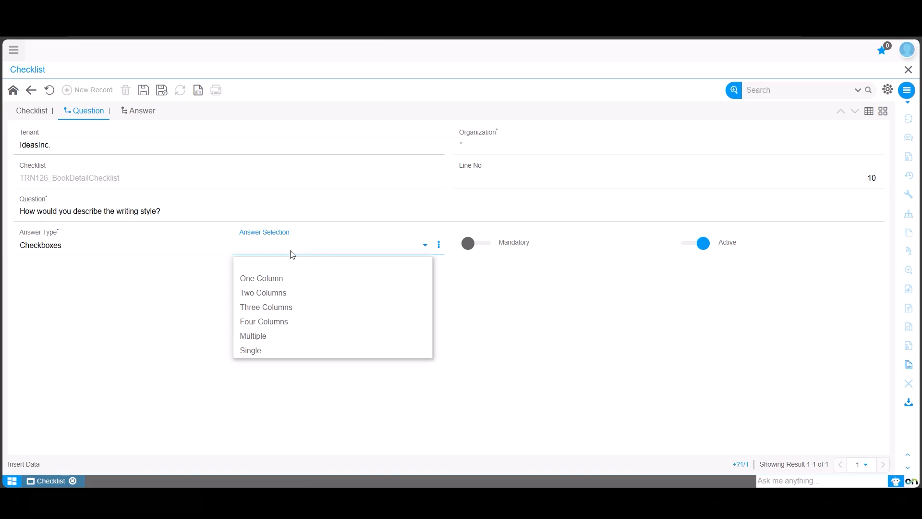
left_click(255, 343)
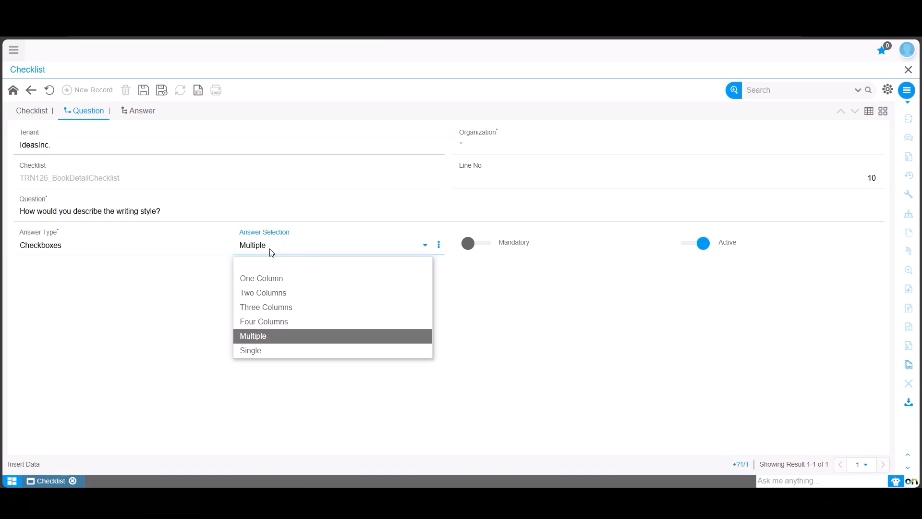
left_click(254, 350)
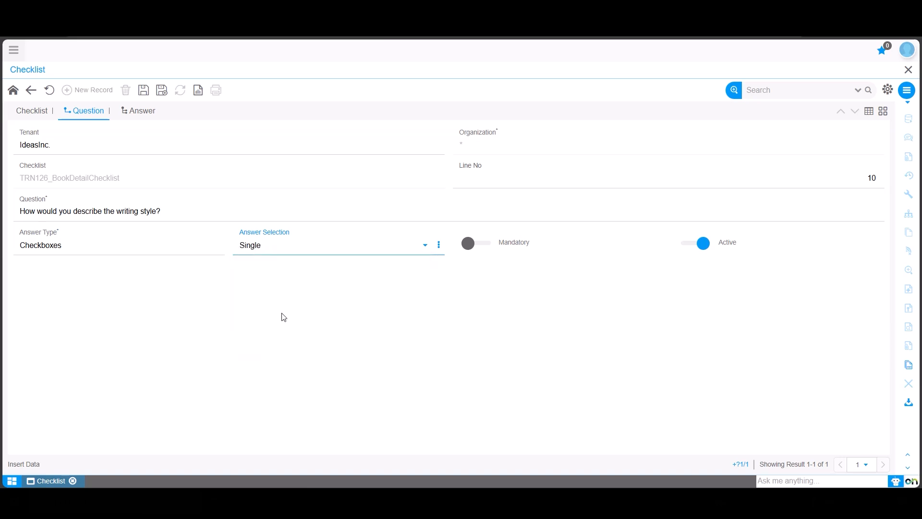
left_click(277, 251)
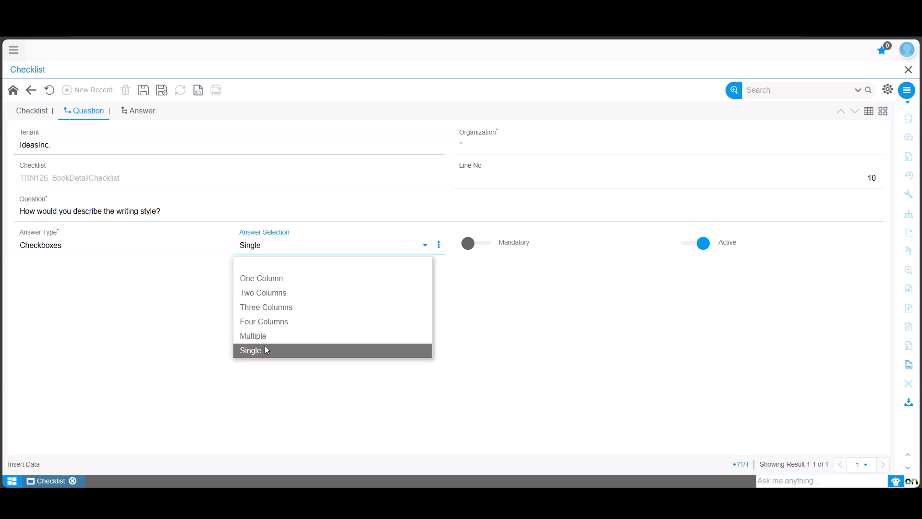
left_click(253, 336)
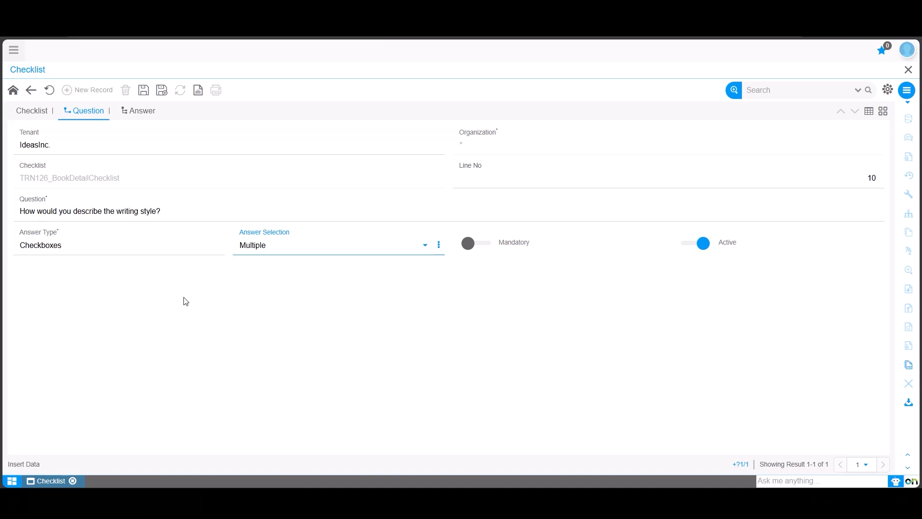
left_click(143, 90)
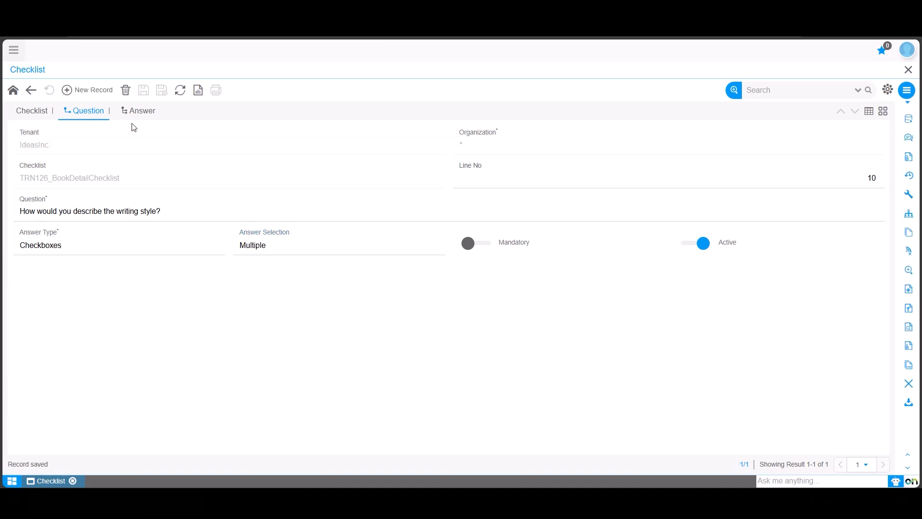
- Enter "Simple" as the first answer to the writing style question and save it
left_click(136, 111)
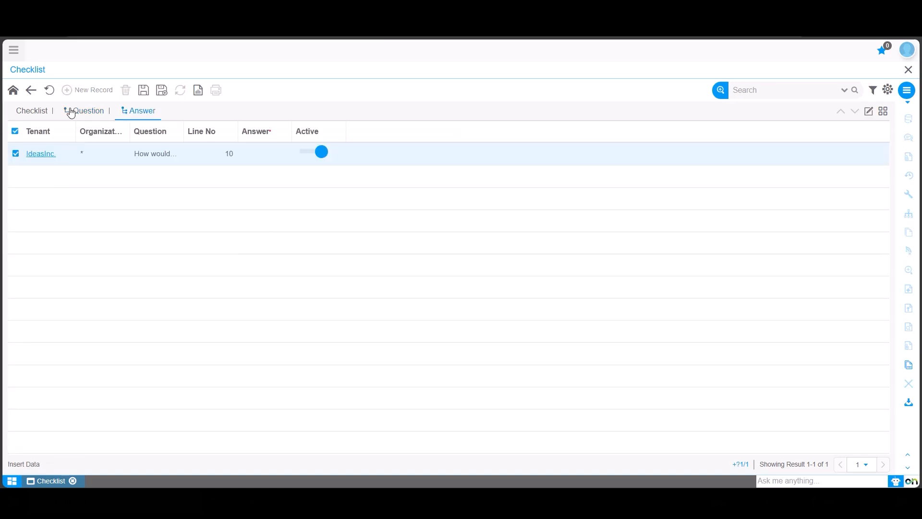
left_click(41, 153)
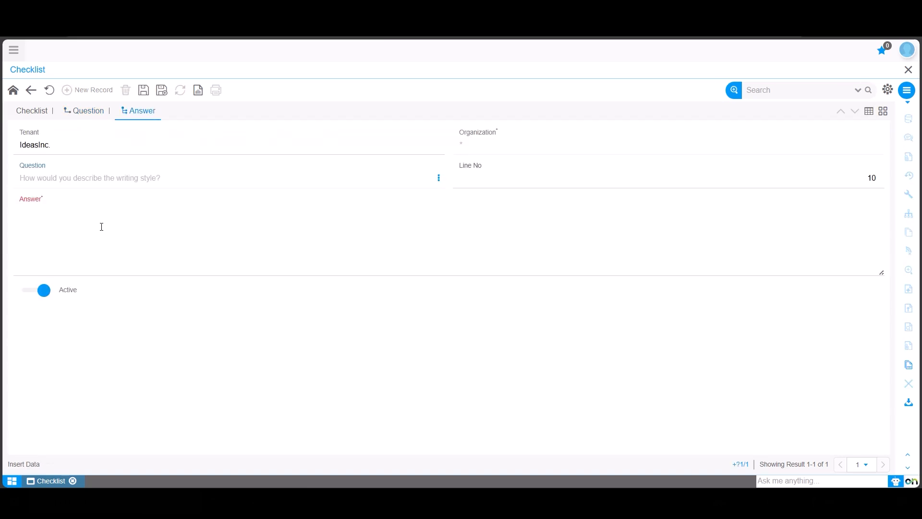
left_click(142, 255)
type("Simple")
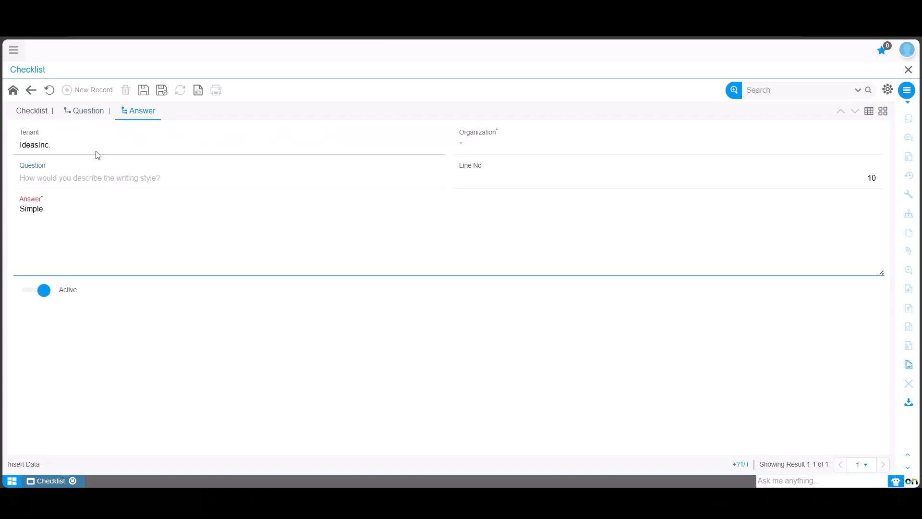
key("alt+s")
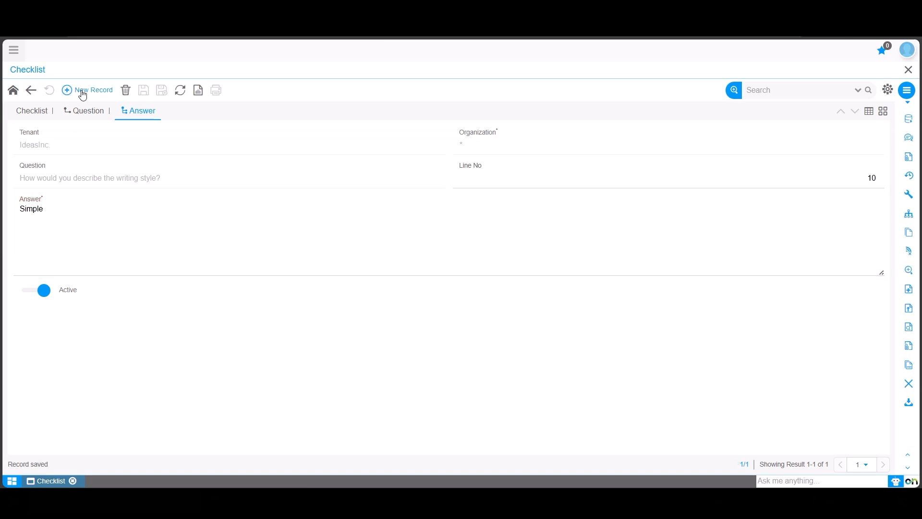
- Add a second answer, "Descriptive", to the writing style question and save it
left_click(82, 91)
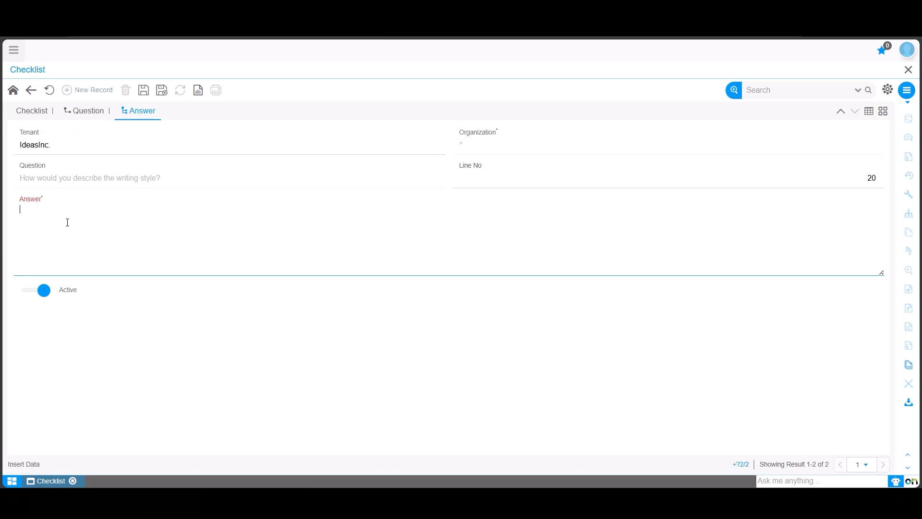
type("Descriptive")
left_click(144, 92)
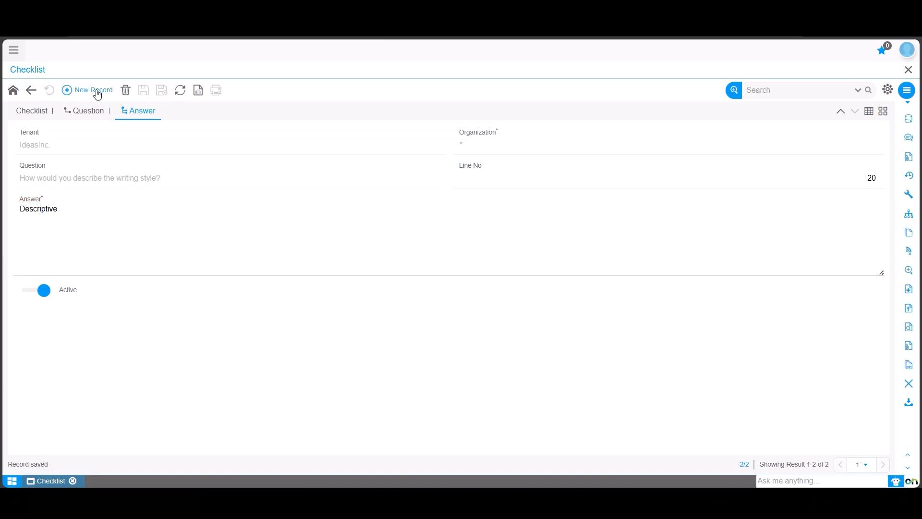
- Add a third answer, "Poetic", to the writing style question, save it, and show the answers as a list
left_click(98, 93)
left_click(44, 225)
type("Poetic")
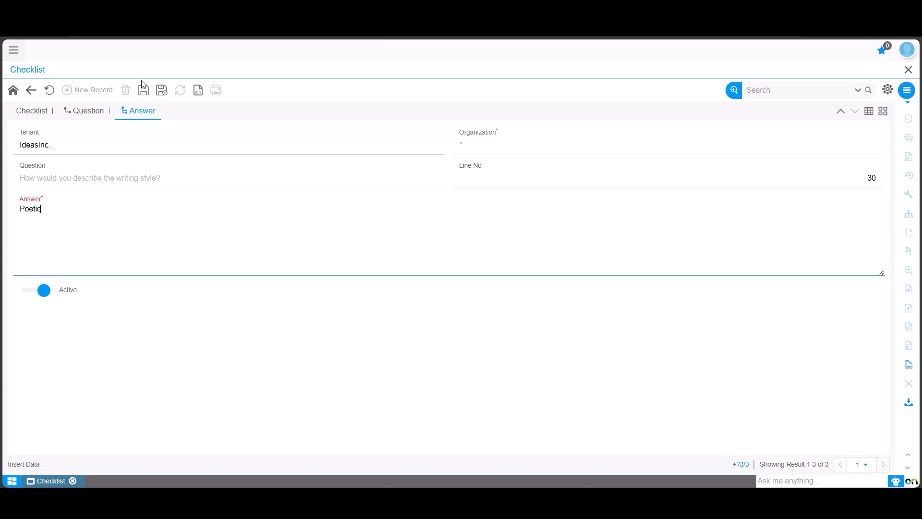
left_click(647, 173)
key("alt+t")
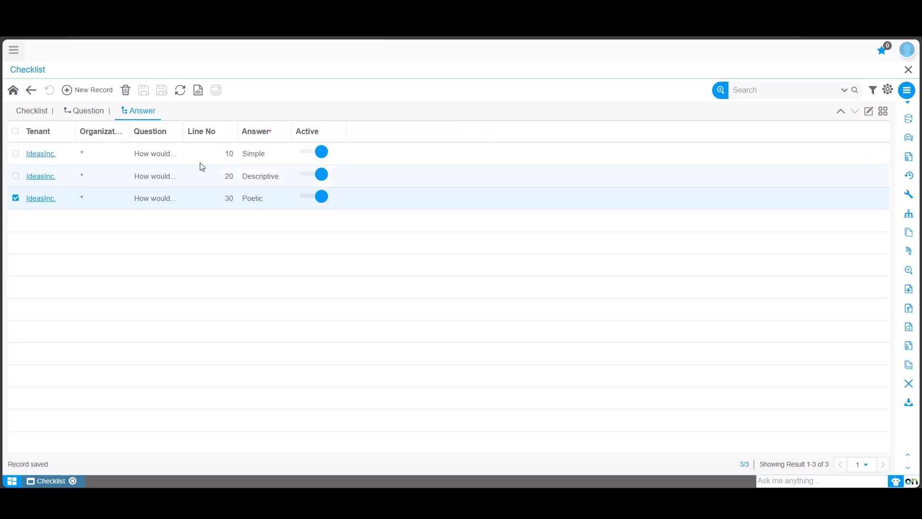
- Add a second checklist question, "Did the book meet your expectations?", with answer type Option
left_click(86, 111)
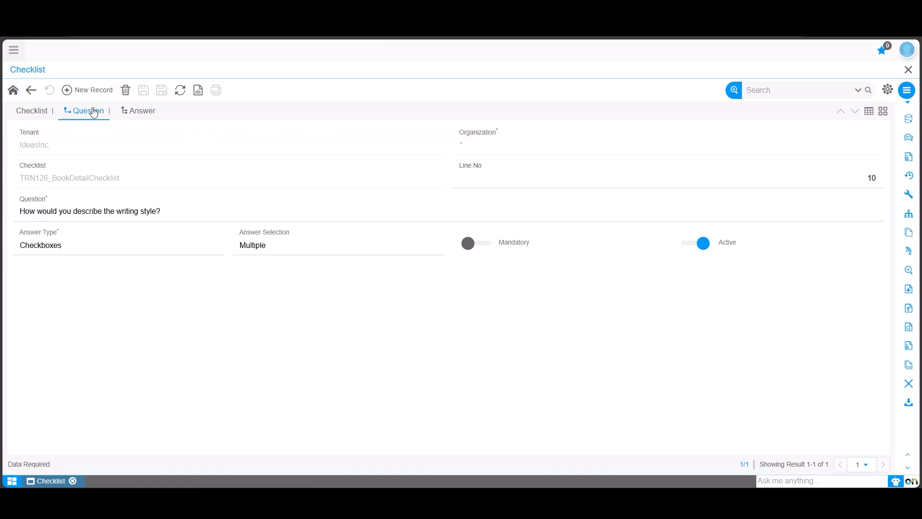
key("alt+n")
type("Did the ")
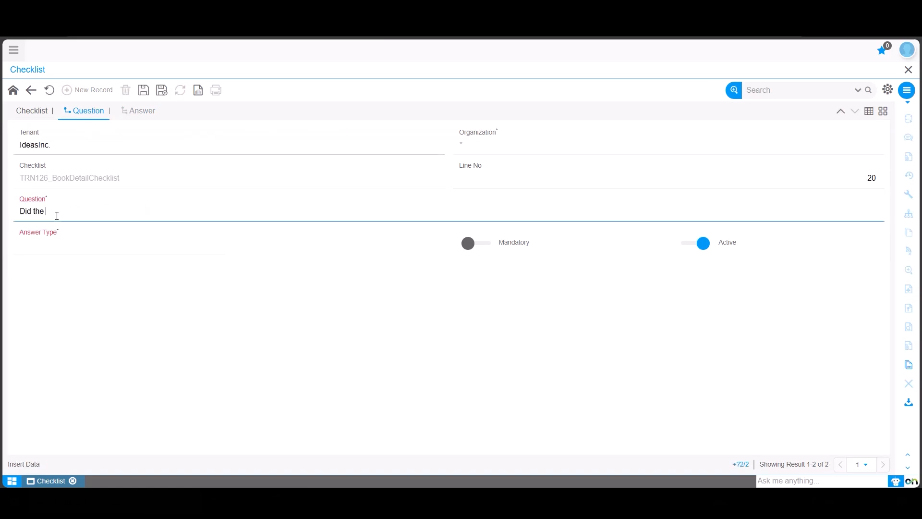
type("book meet your expectations?")
left_click(81, 247)
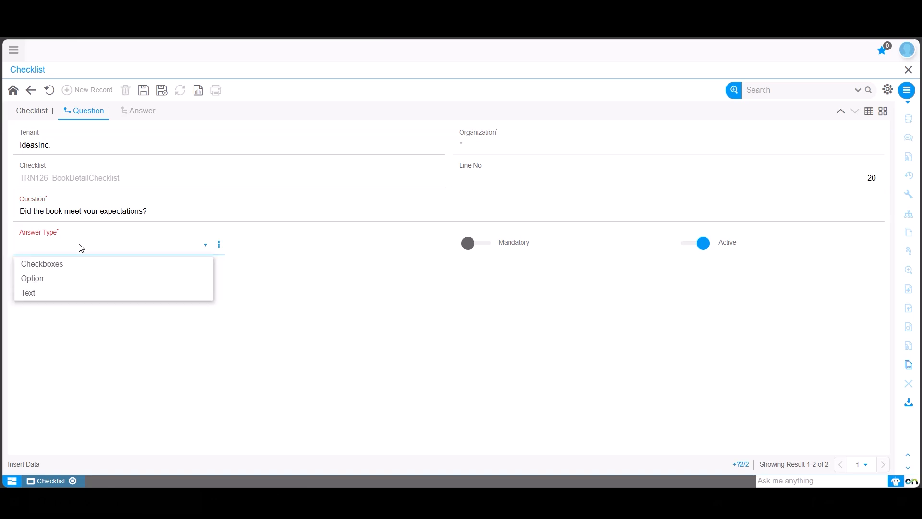
left_click(51, 278)
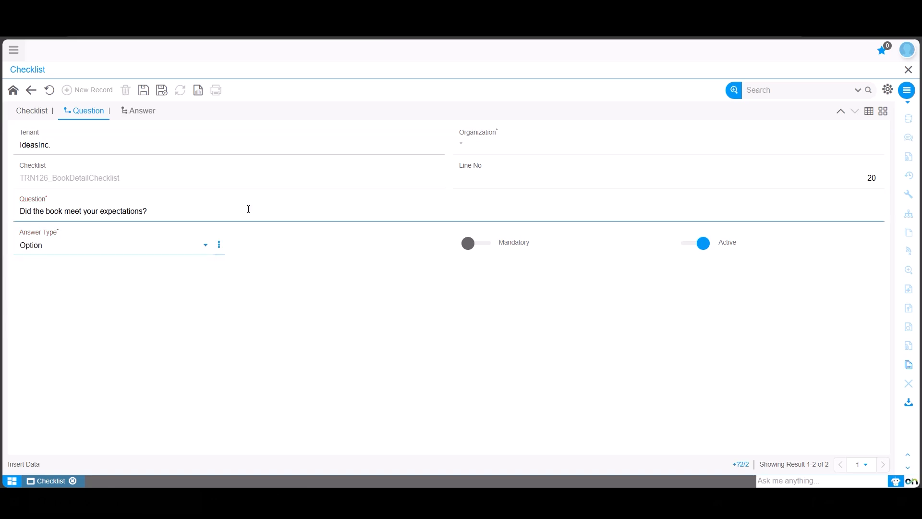
- Add answers to the book expectations question, with "No" on line 20, and save
left_click(137, 111)
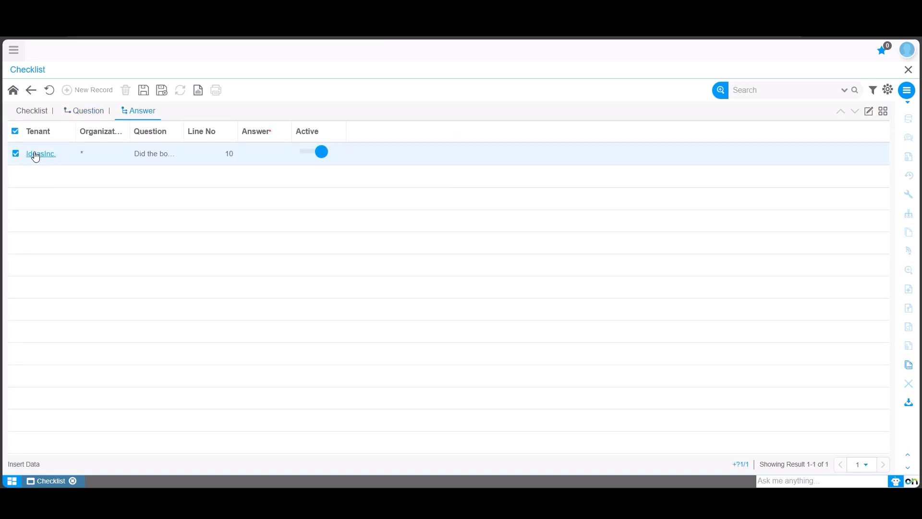
double_click(35, 156)
left_click(144, 91)
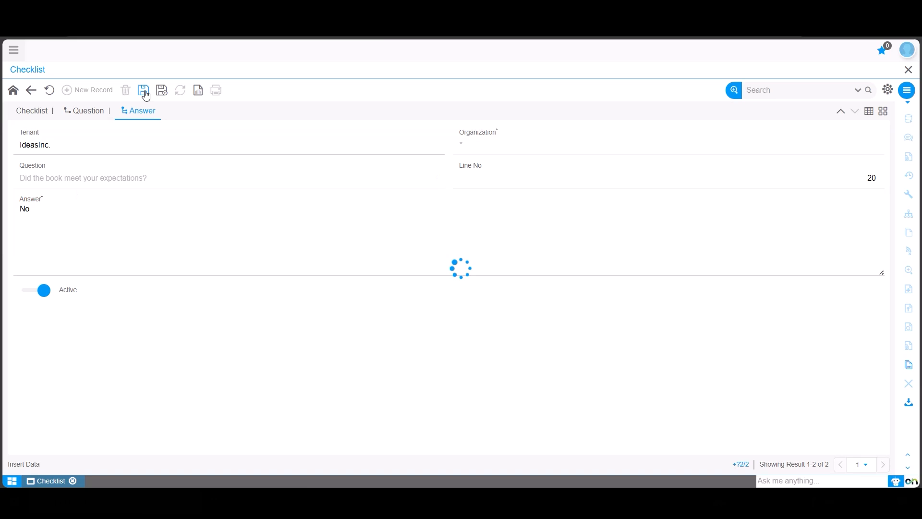
- Add a third checklist question, "Who are the main character?", with answer type Text, and save it
left_click(83, 91)
left_click(53, 210)
type("Who are th")
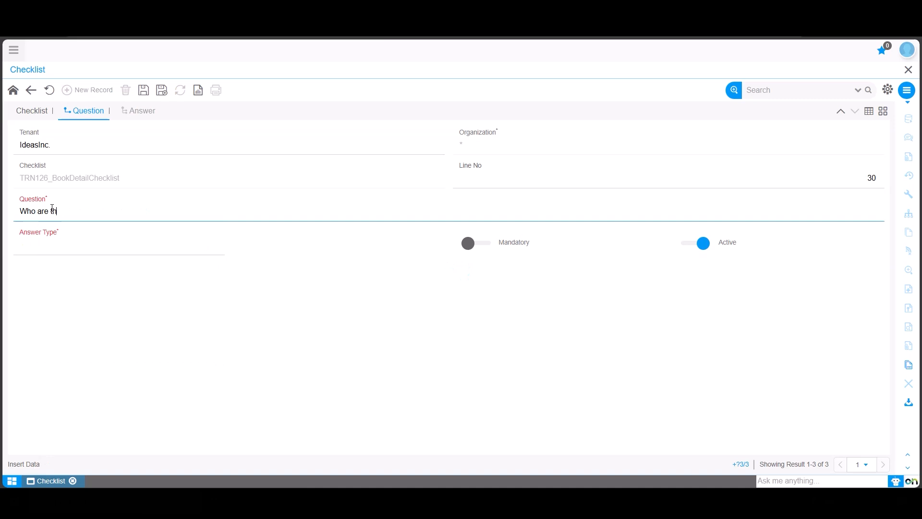
type("e main character?")
left_click(71, 245)
left_click(29, 293)
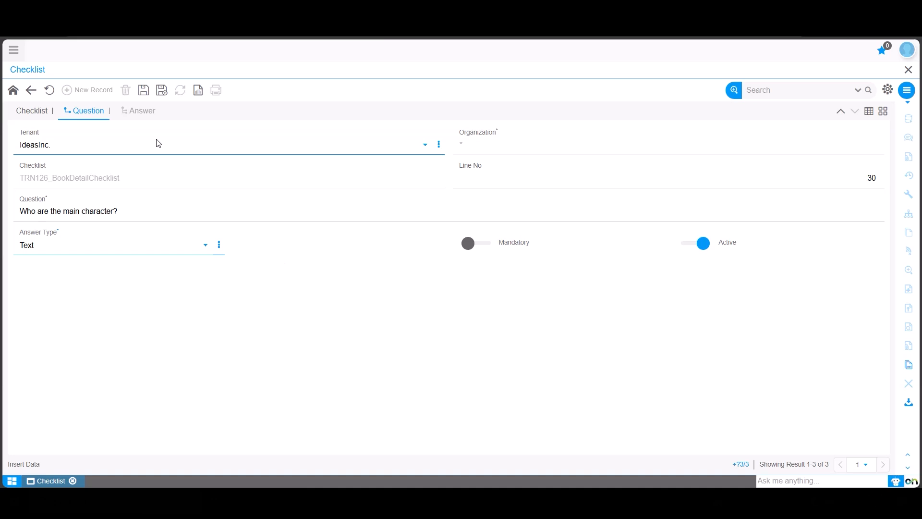
key("ctrl+s")
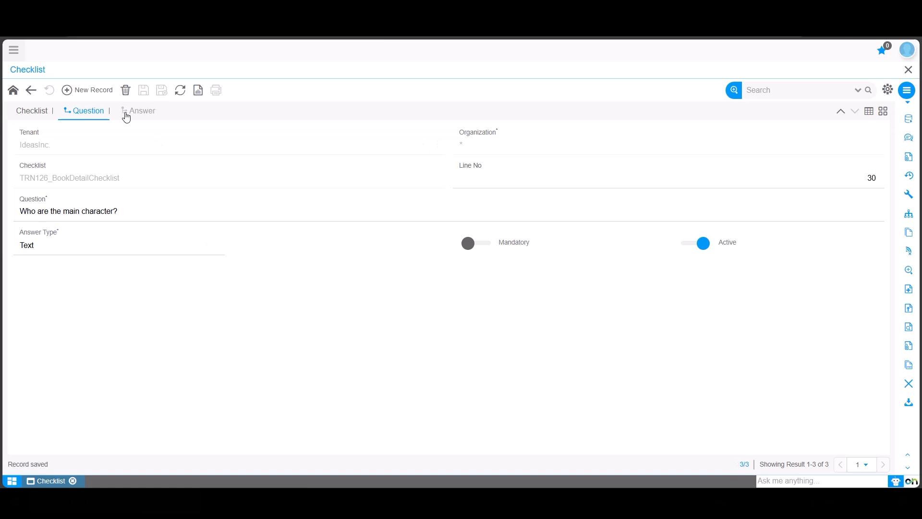
- Show the questions as a list and make the writing style question mandatory
key("alt+t")
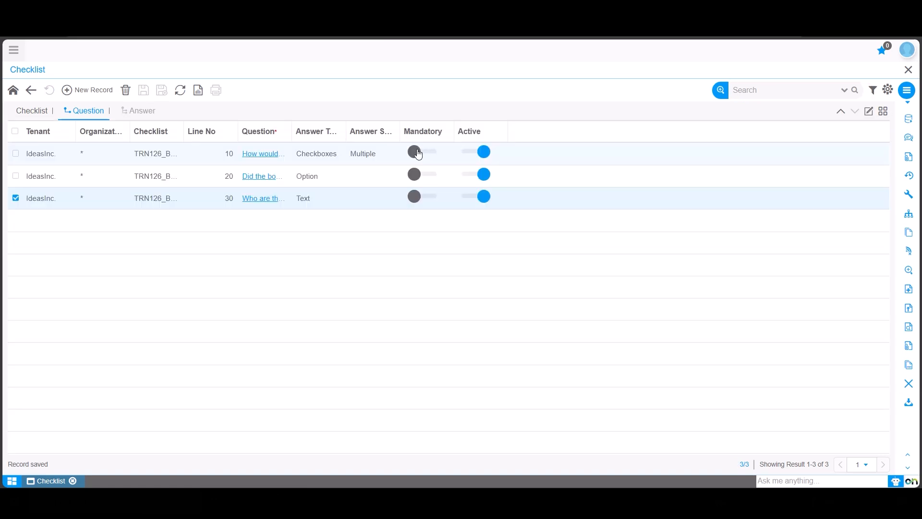
left_click(418, 153)
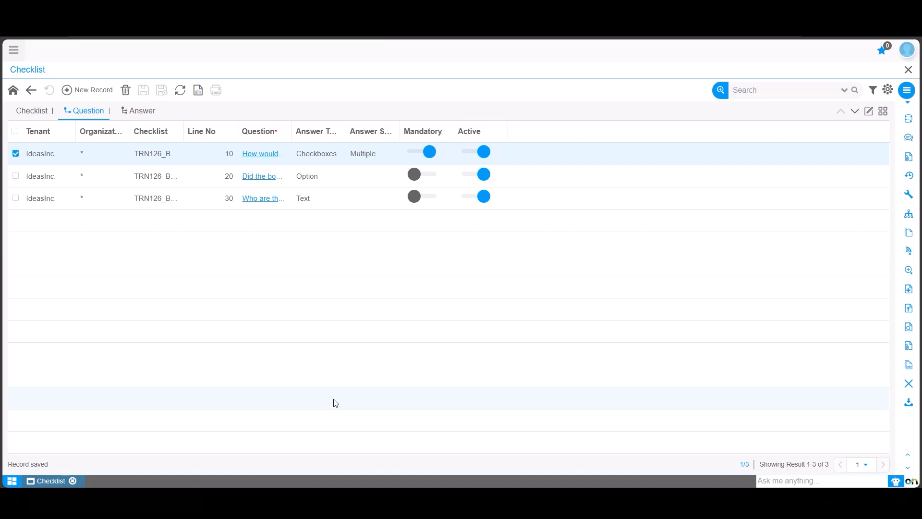
- Open Checklist Assignment and create a new record for the TRN126_BookDetailChecklist checklist
left_click(13, 50)
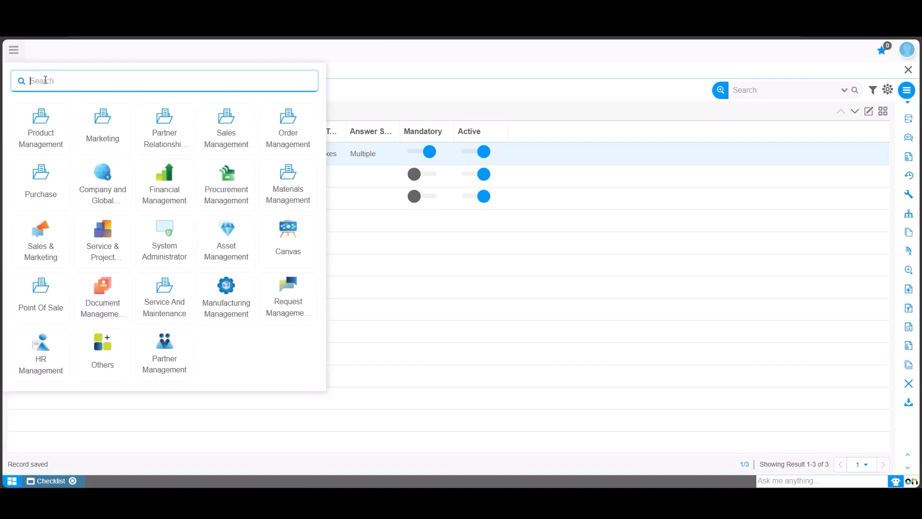
type("Chec")
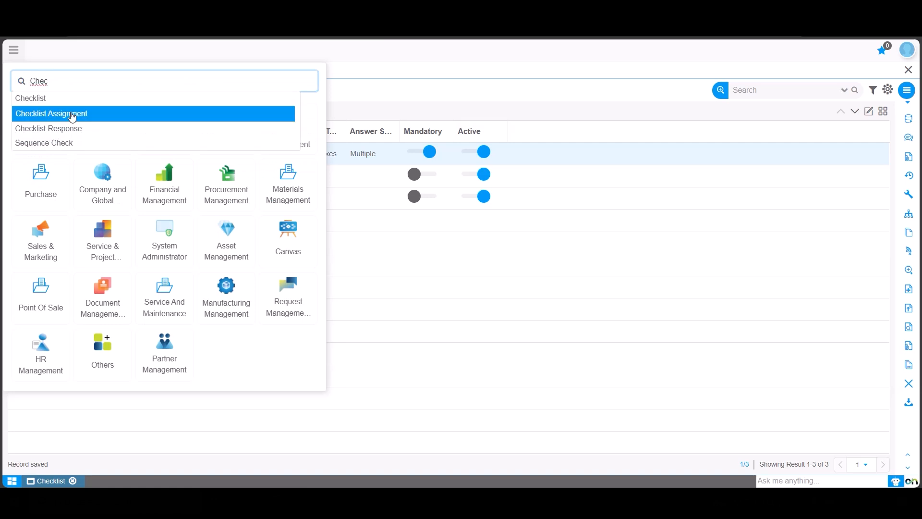
left_click(72, 114)
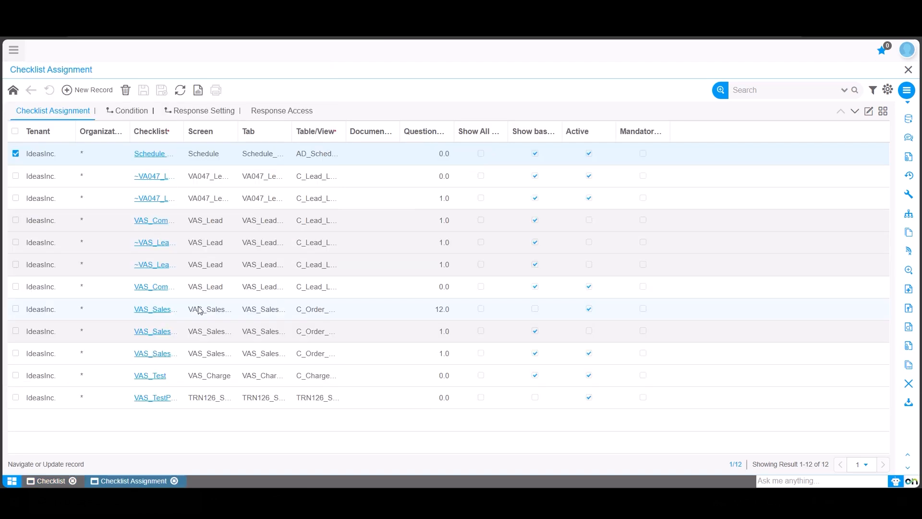
key("ctrl+n")
left_click(185, 176)
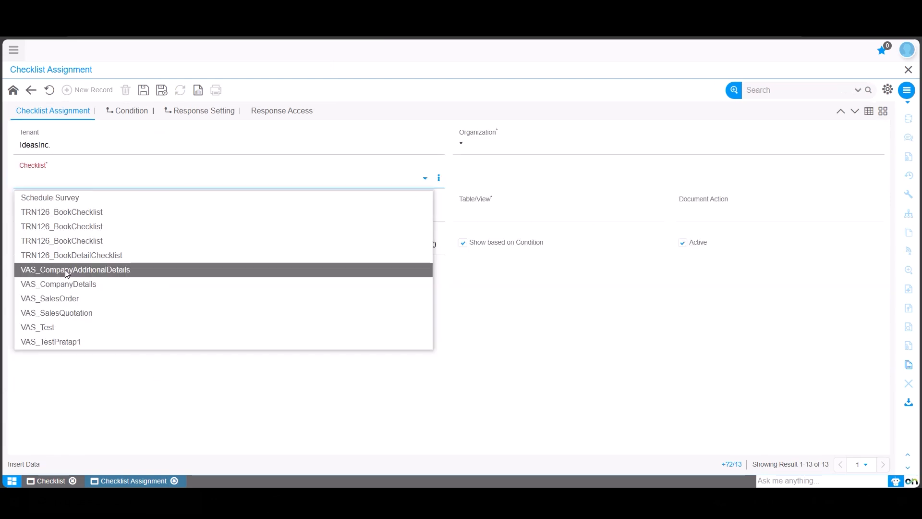
left_click(77, 255)
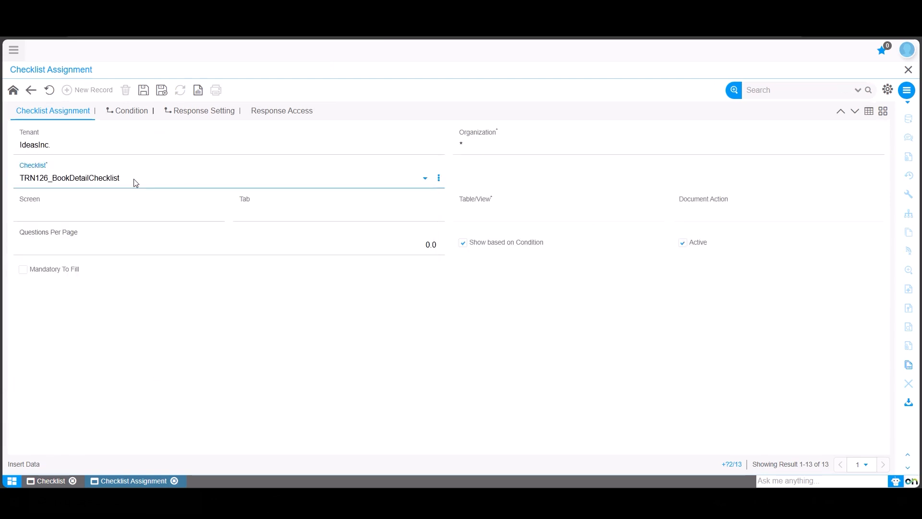
- Assign the checklist to screen TRN126_BookDetails and tab TRN126_BookDetails_Book, with 1 question per page and Mandatory To Fill toggled
left_click(132, 215)
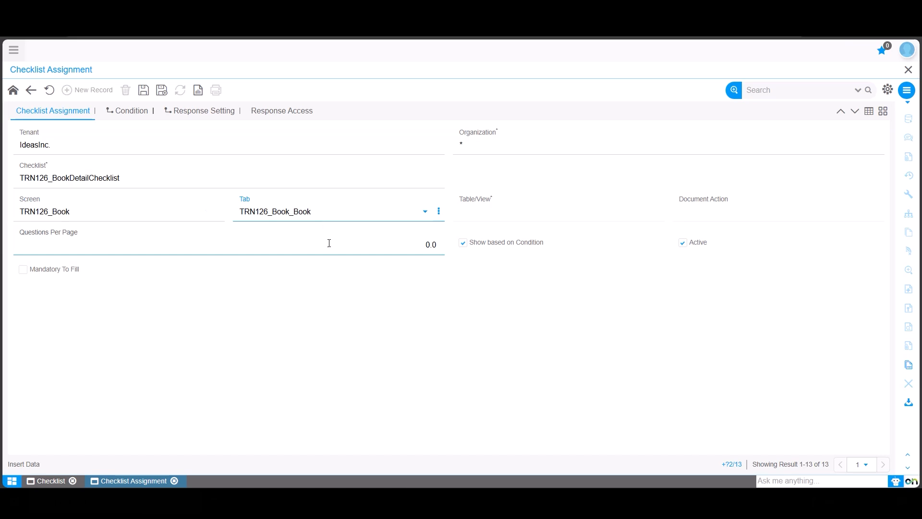
left_click_drag(432, 245, 420, 246)
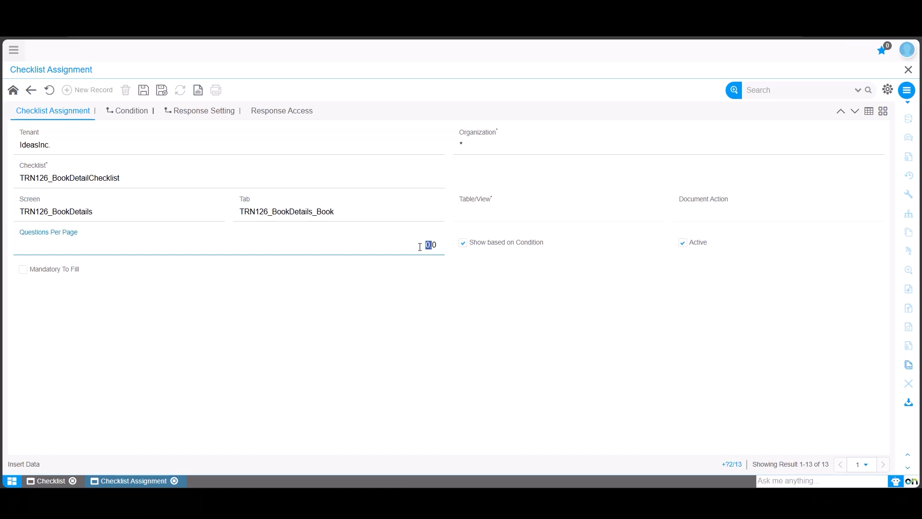
type("10")
left_click(319, 288)
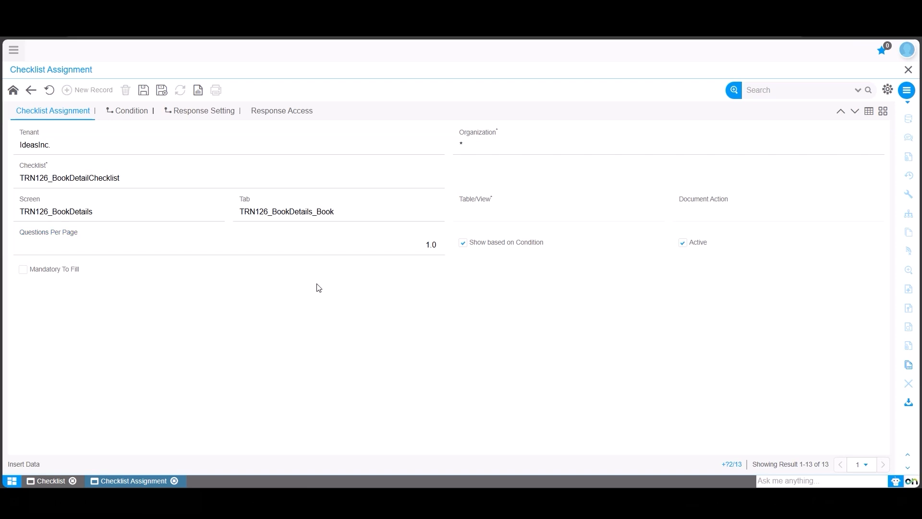
left_click(23, 273)
- Add a condition to the assignment requiring TRN126_Price_Price <= 400 and save it
left_click(126, 111)
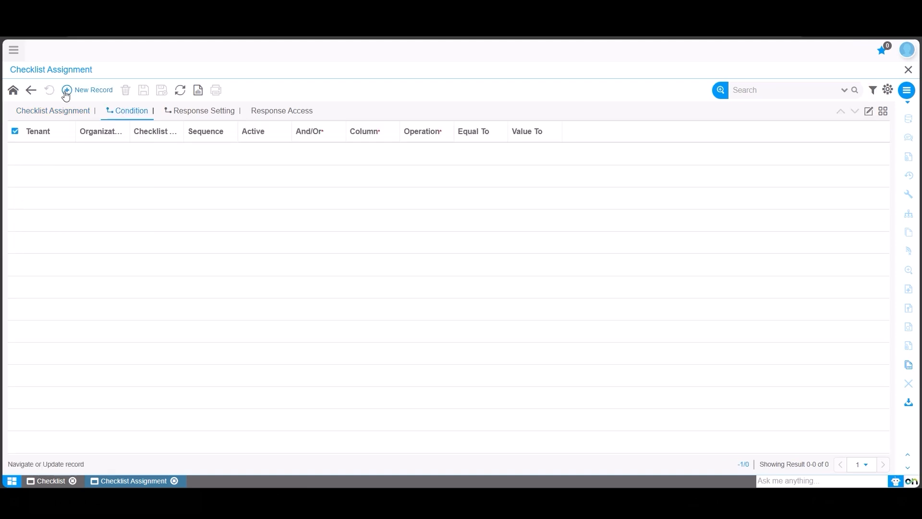
left_click(66, 90)
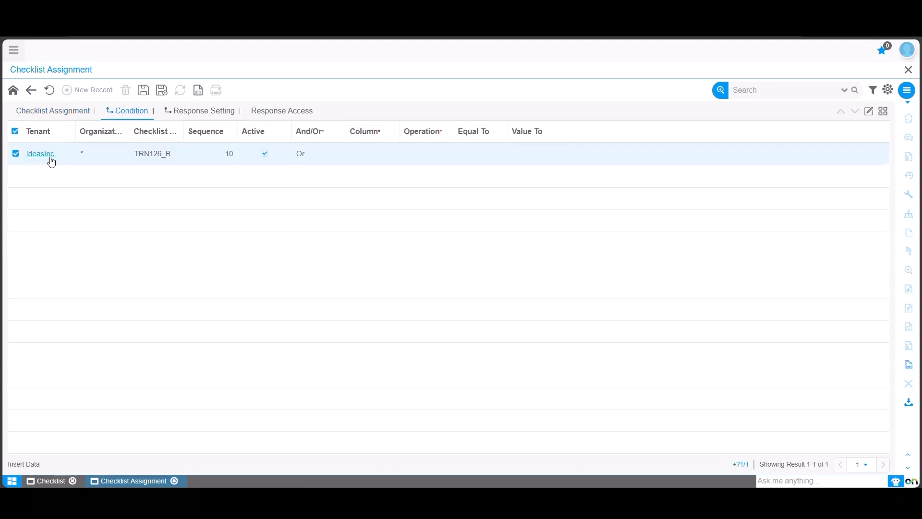
left_click(41, 154)
left_click(108, 247)
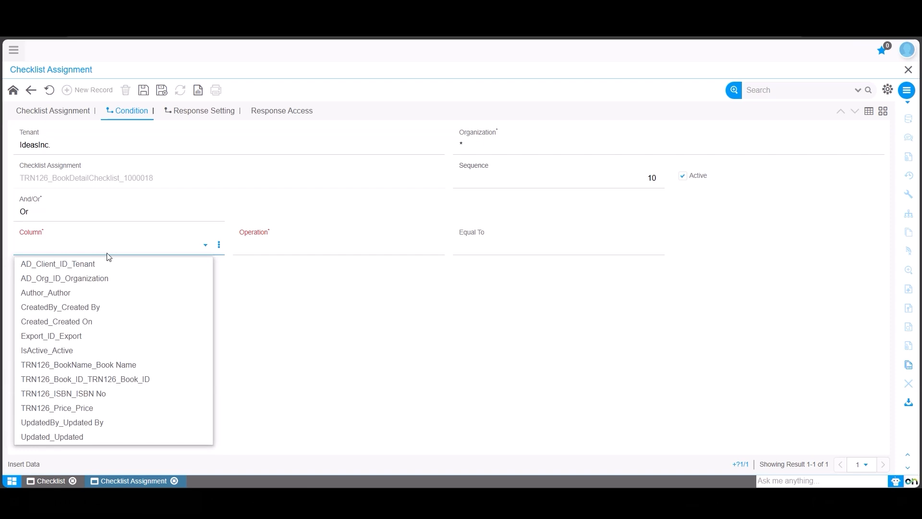
left_click(87, 408)
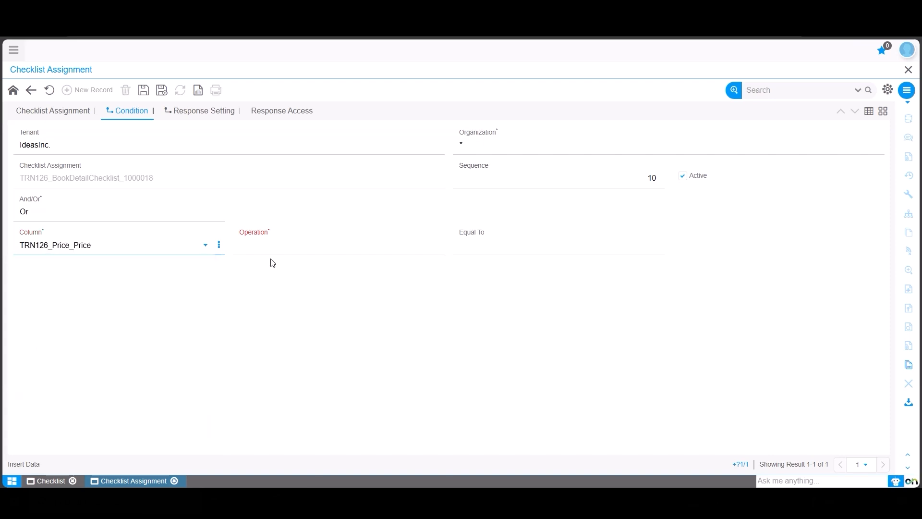
left_click(277, 251)
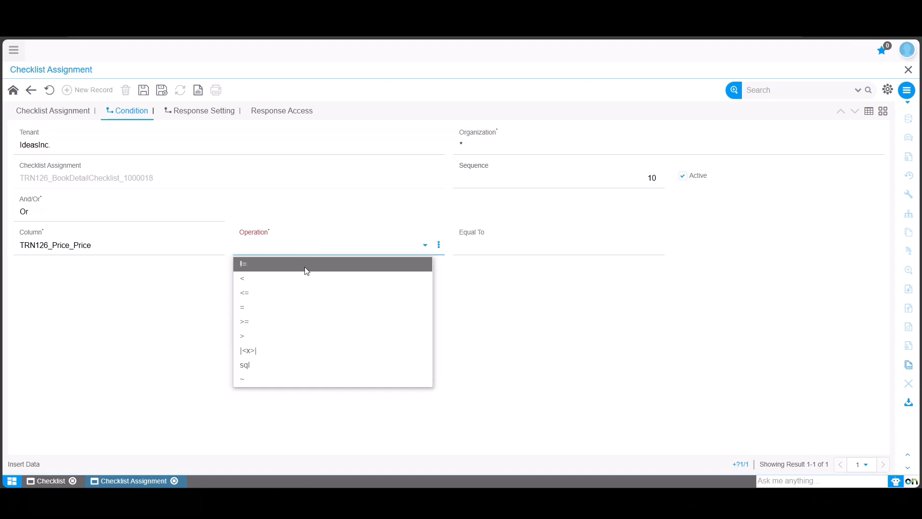
left_click(288, 292)
left_click(519, 253)
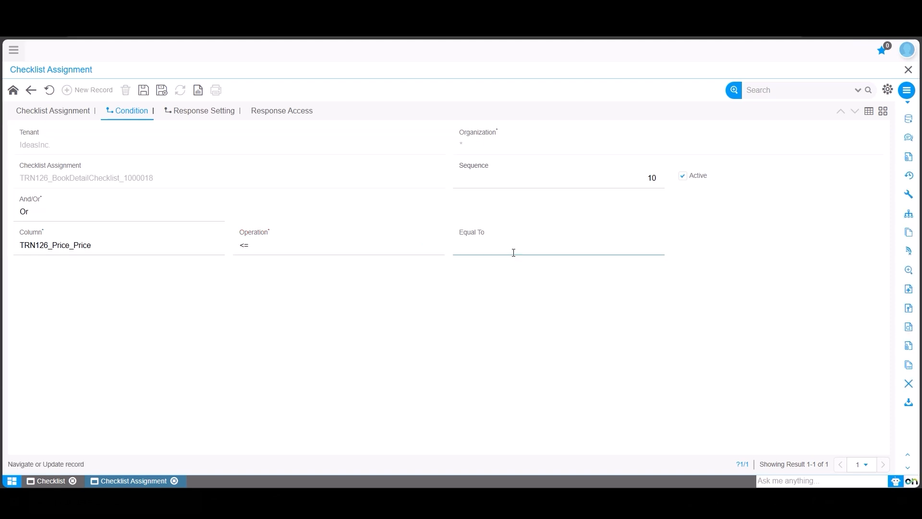
type("400")
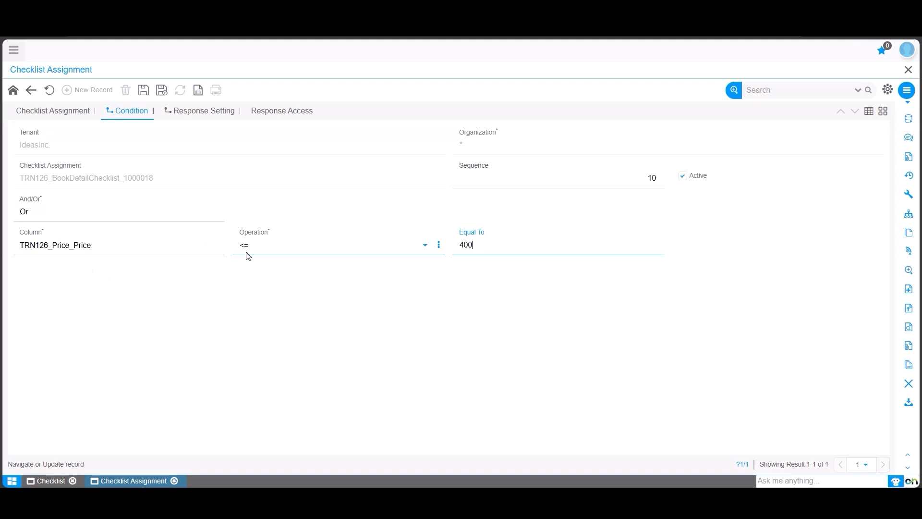
left_click(144, 90)
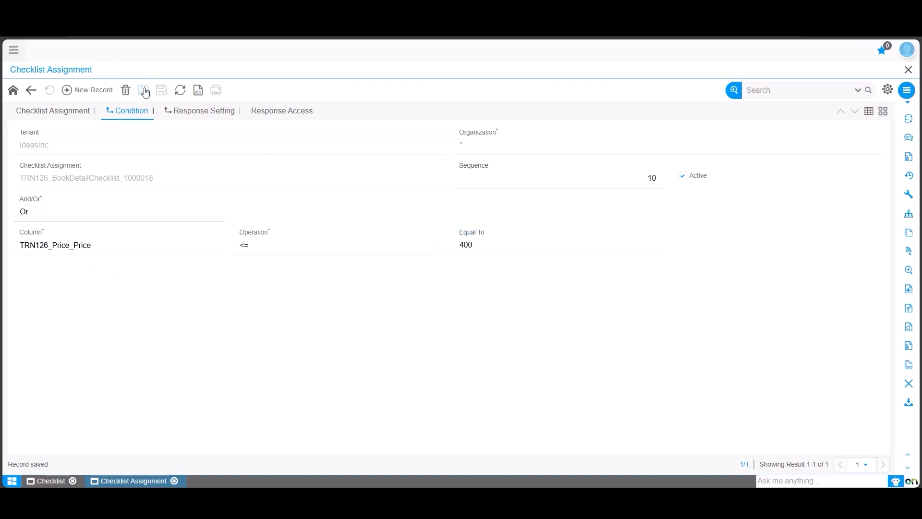
- Open Cache Reset and run it to clear the server cache
type("cAC")
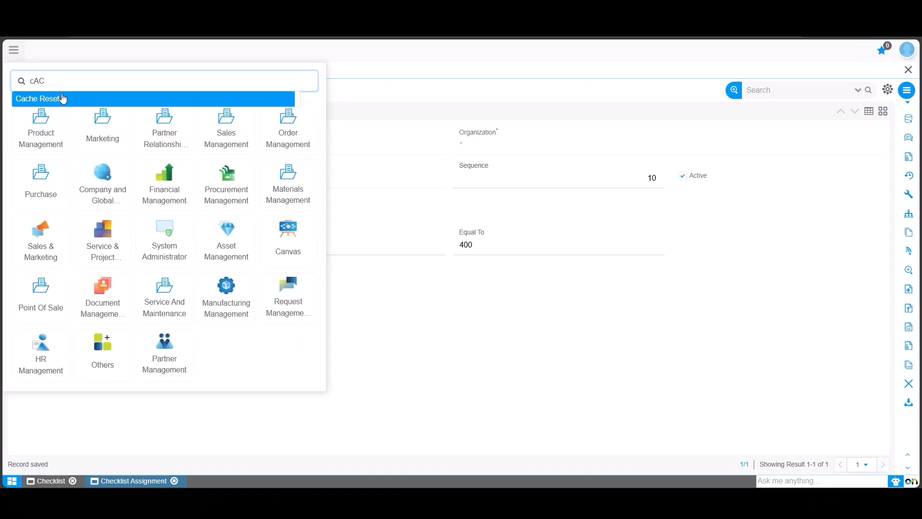
left_click(63, 99)
left_click(66, 107)
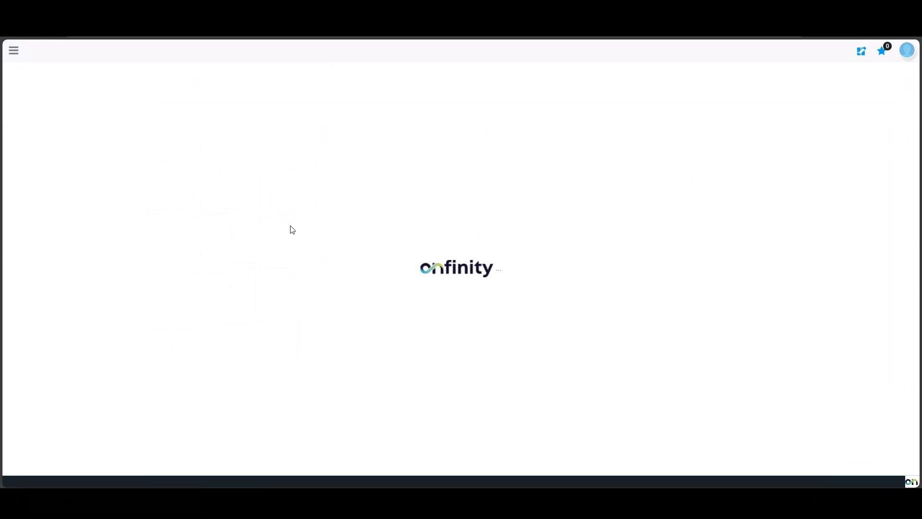
- Open the Book Details screen and show the Checklist Panel for the first book
left_click(13, 51)
left_click(43, 81)
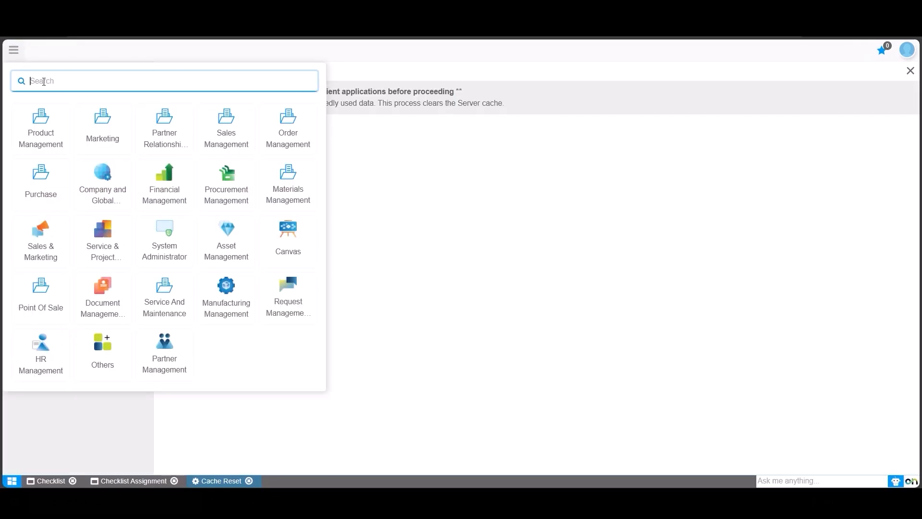
type("Book d")
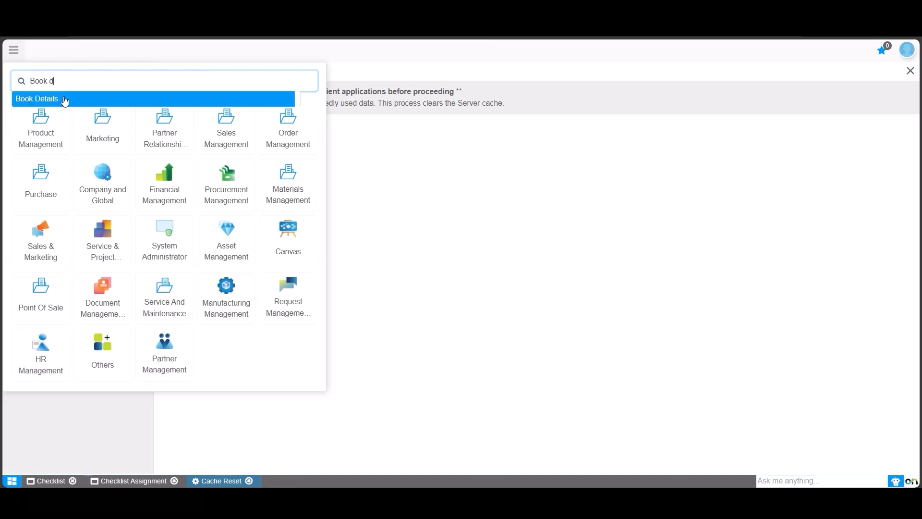
left_click(65, 100)
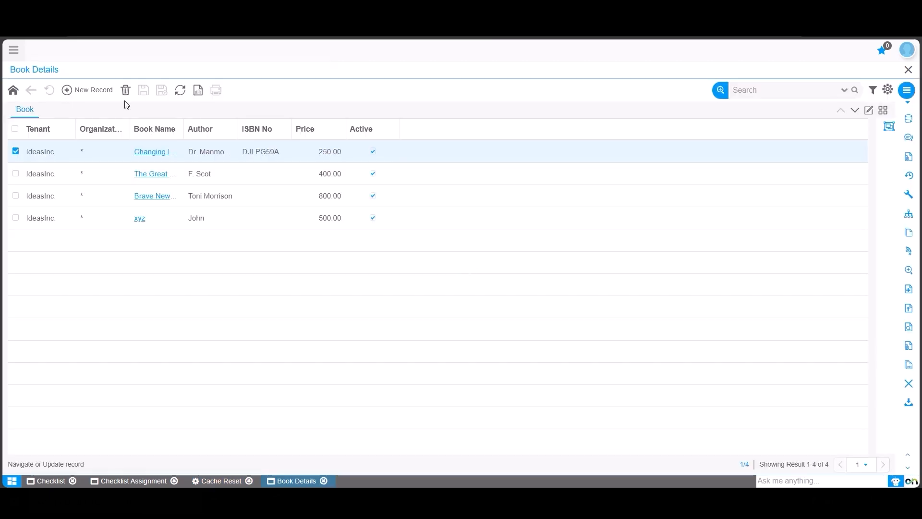
left_click(890, 127)
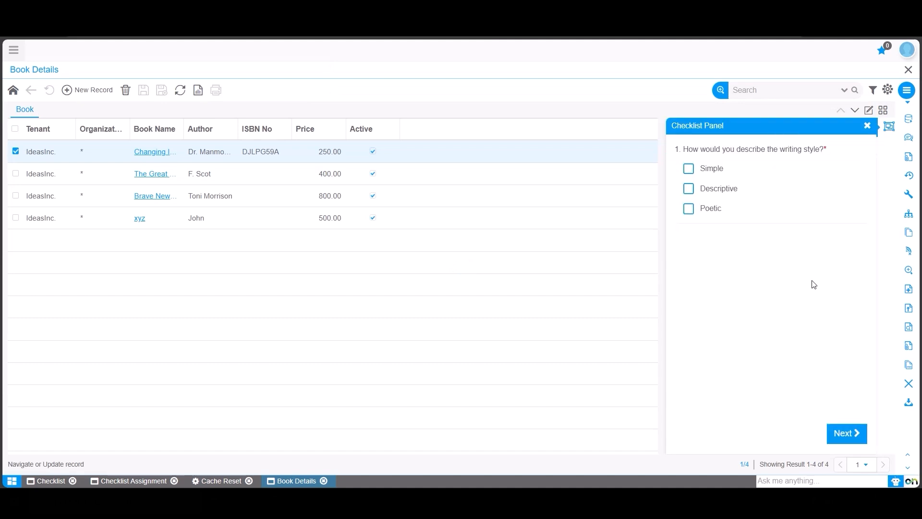
- Page through the checklist questions and check the Checklist Panel for the following book records
left_click(837, 438)
left_click(861, 437)
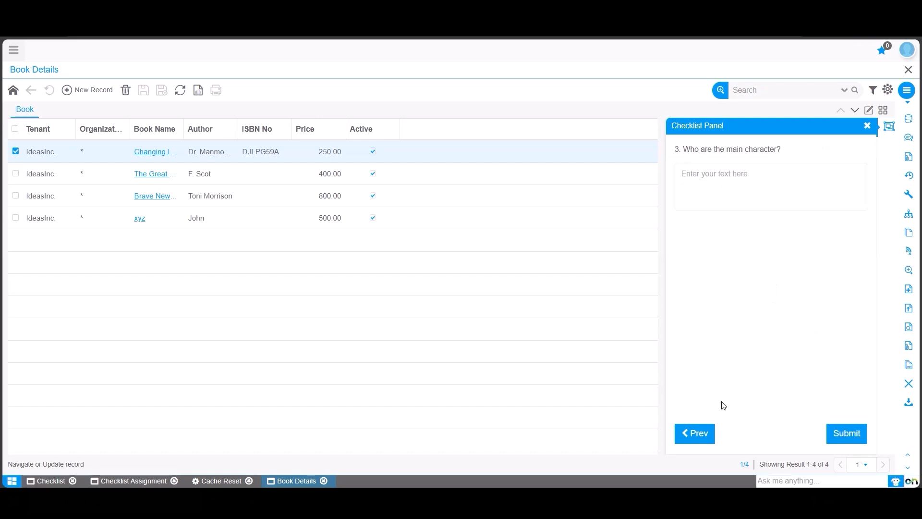
left_click(692, 434)
left_click(691, 433)
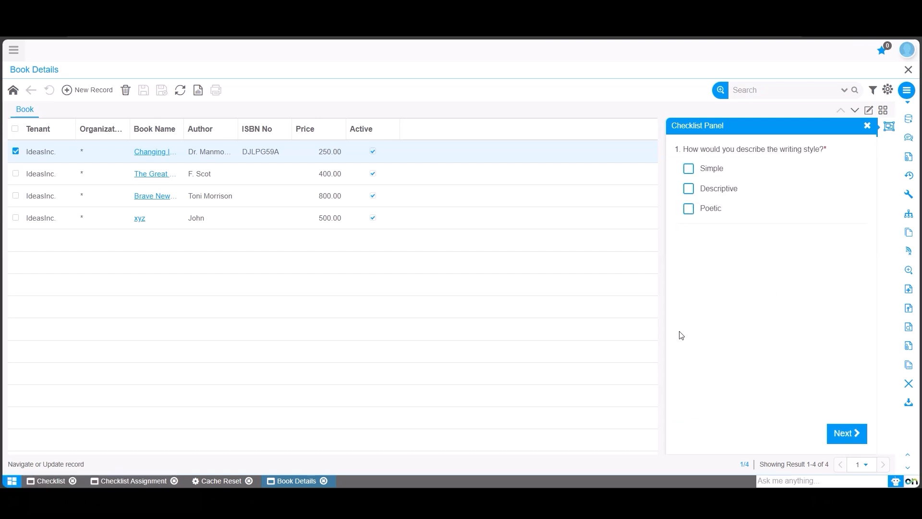
left_click(853, 113)
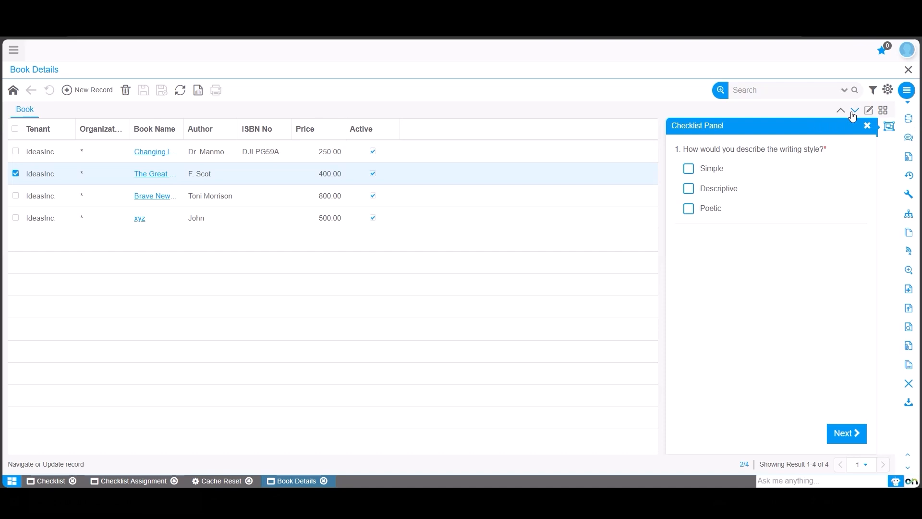
left_click(854, 114)
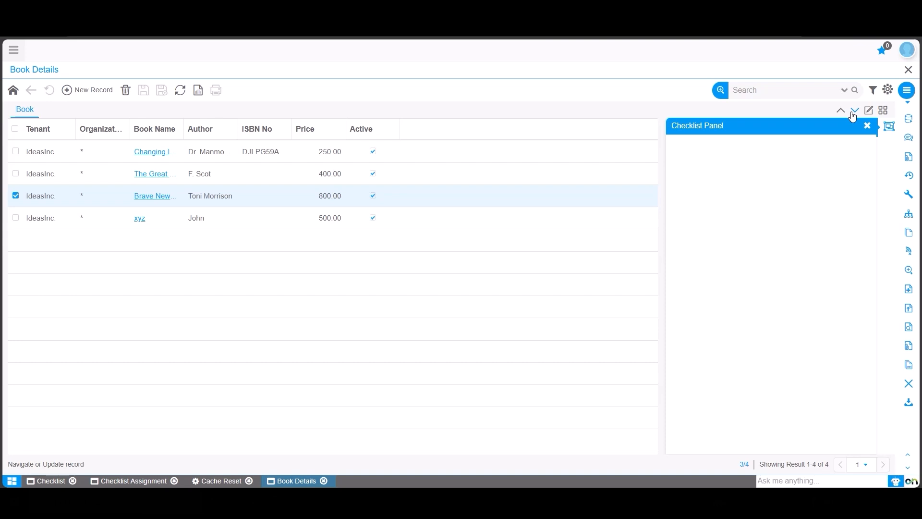
left_click(853, 112)
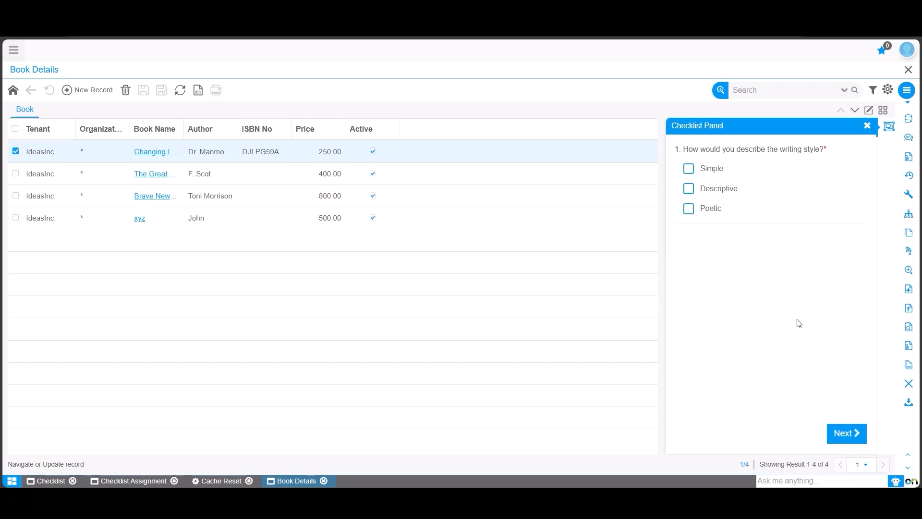
- Try to submit the first book's checklist with Yes for expectations and a main character name, leaving the writing style question unanswered
left_click(853, 436)
left_click(689, 169)
left_click(847, 433)
left_click(718, 187)
type("Tom")
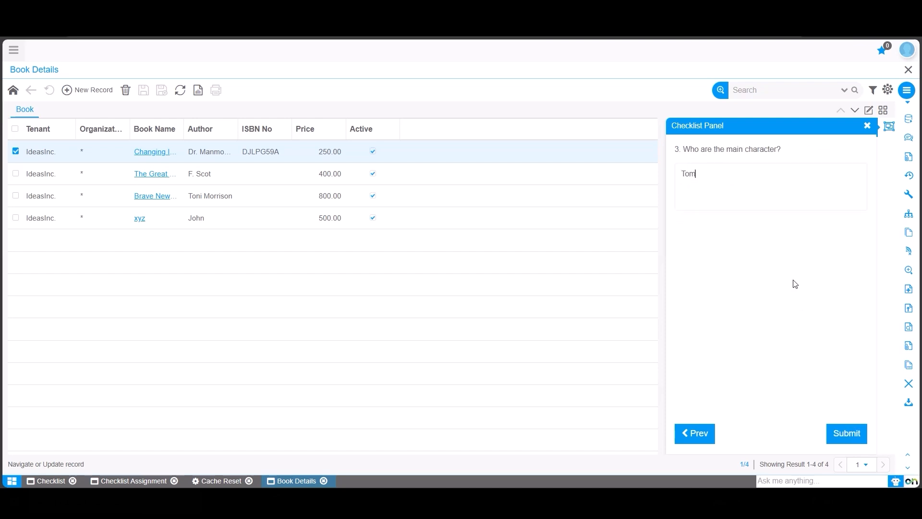
left_click(845, 435)
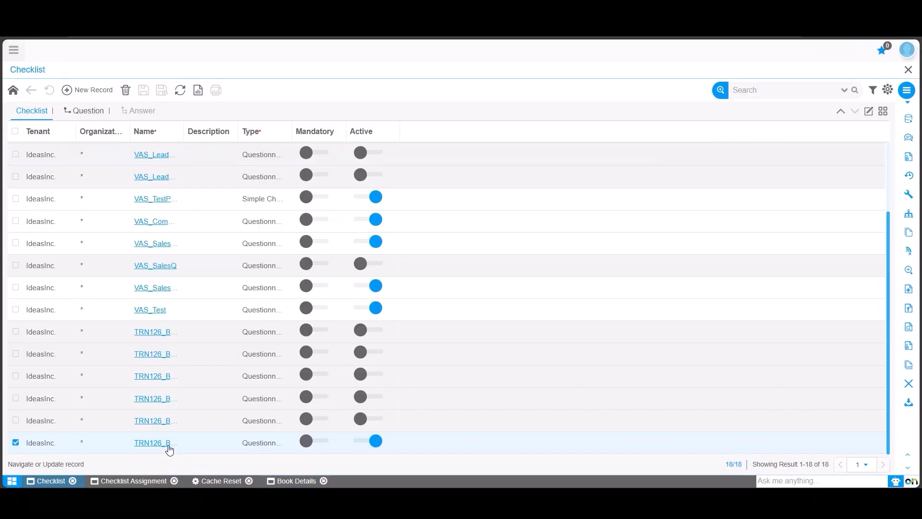
left_click(168, 443)
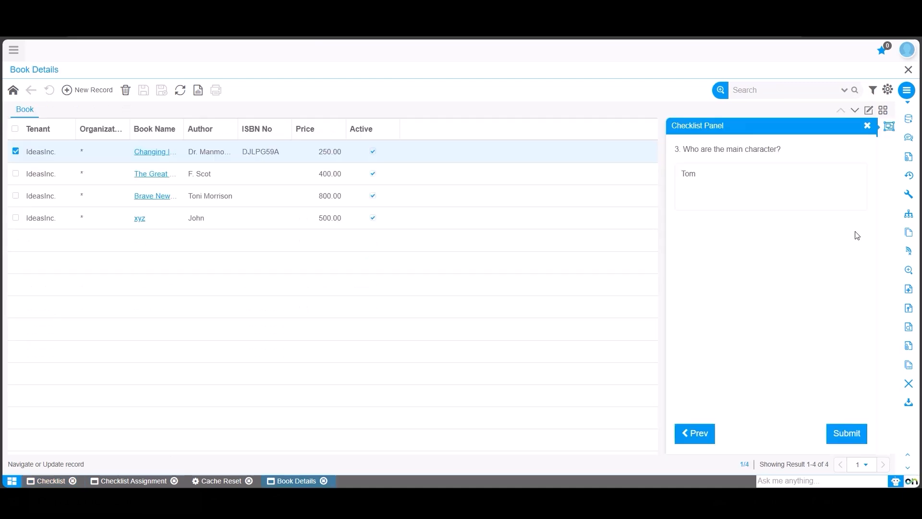
- Return to the writing style question, answer it with Simple, and submit the first book's checklist
left_click(692, 434)
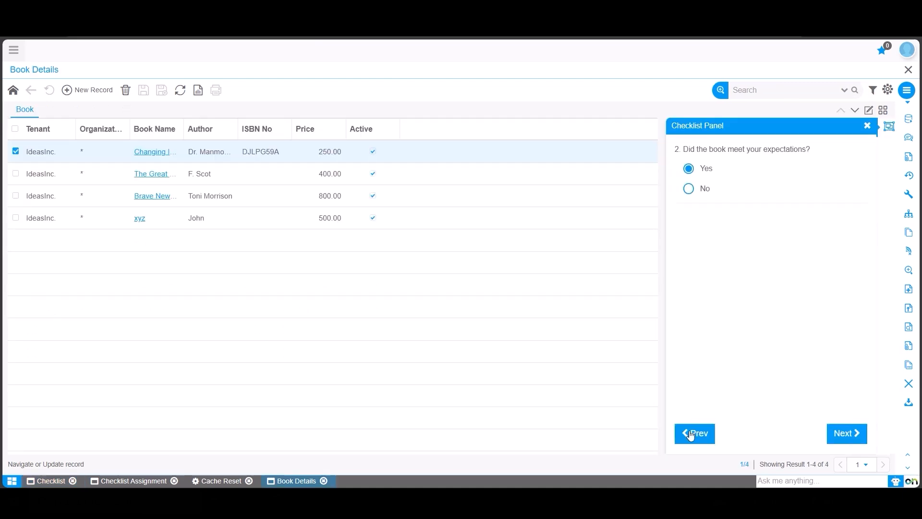
left_click(692, 434)
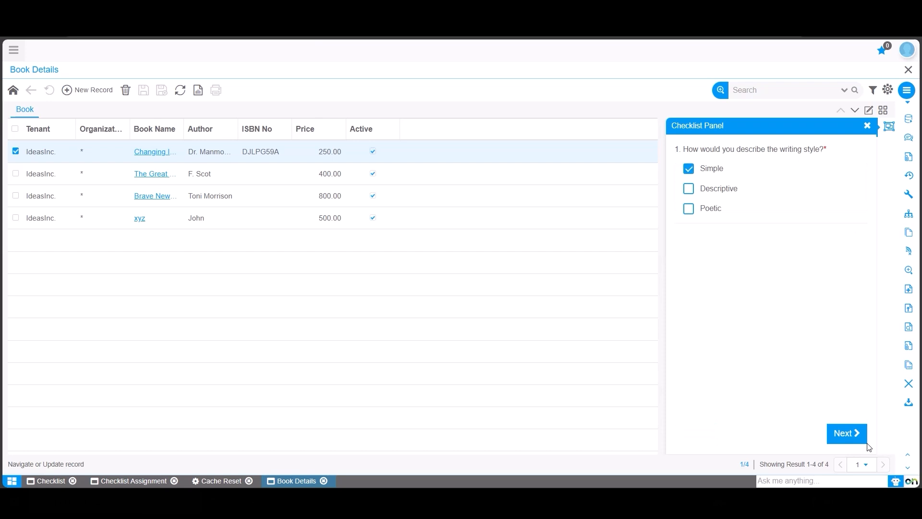
left_click(858, 433)
left_click(858, 432)
left_click(858, 432)
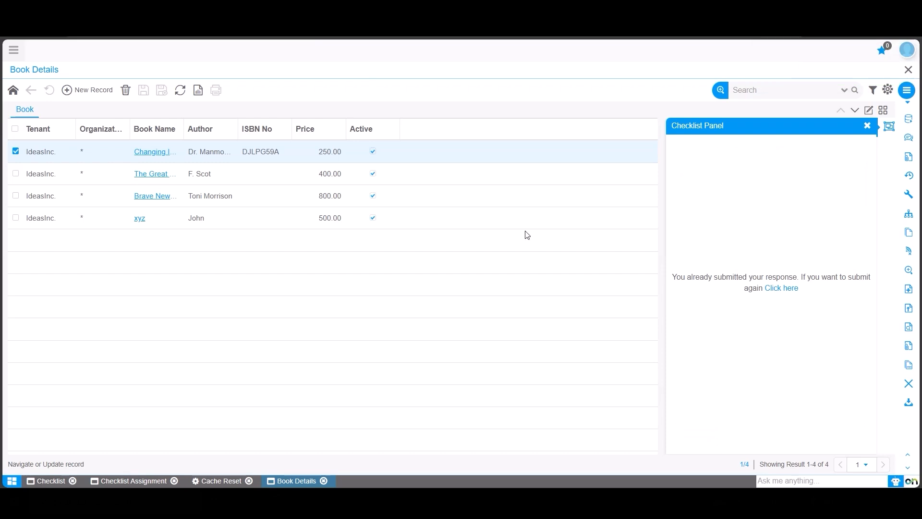
- Check the Mandatory To Fill setting in the TRN126_BookDetailChecklist assignment and return to the Book Details screen
left_click(133, 481)
left_click(149, 421)
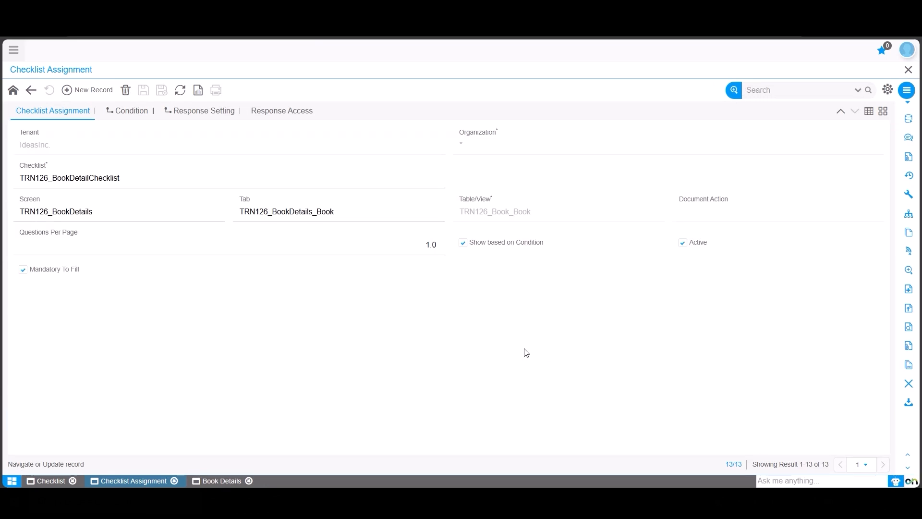
left_click(218, 481)
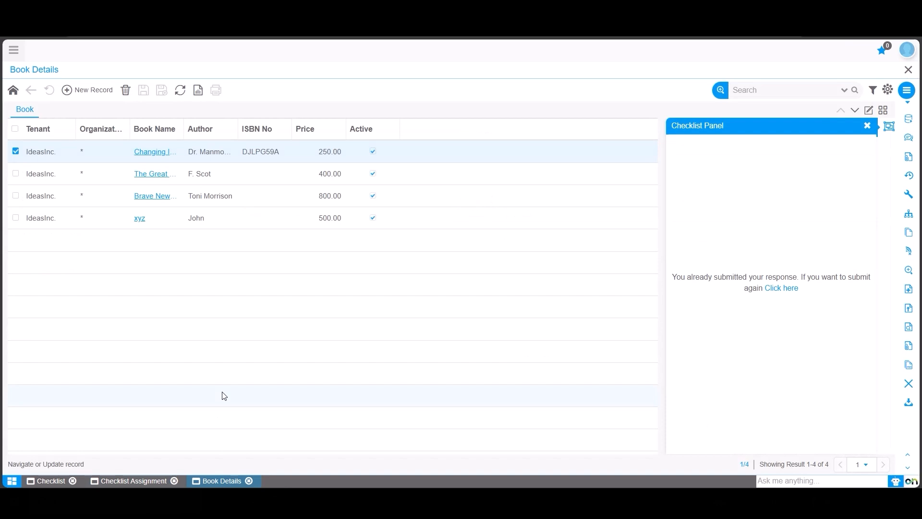
- Create a book record named Xyz with an author name and a price of 300, and try to save it
left_click(86, 90)
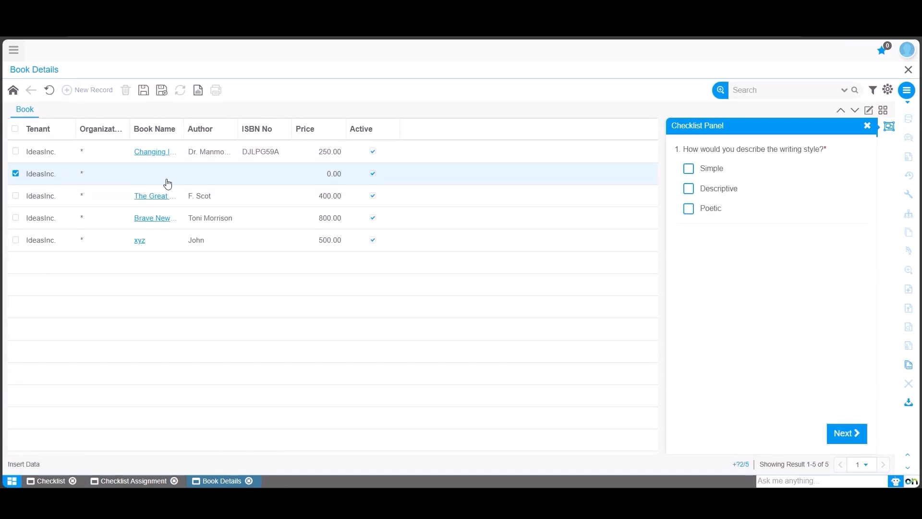
double_click(167, 180)
left_click(379, 140)
type("Xyz")
left_click(214, 172)
type("Max")
left_click(301, 210)
type("300")
left_click(383, 301)
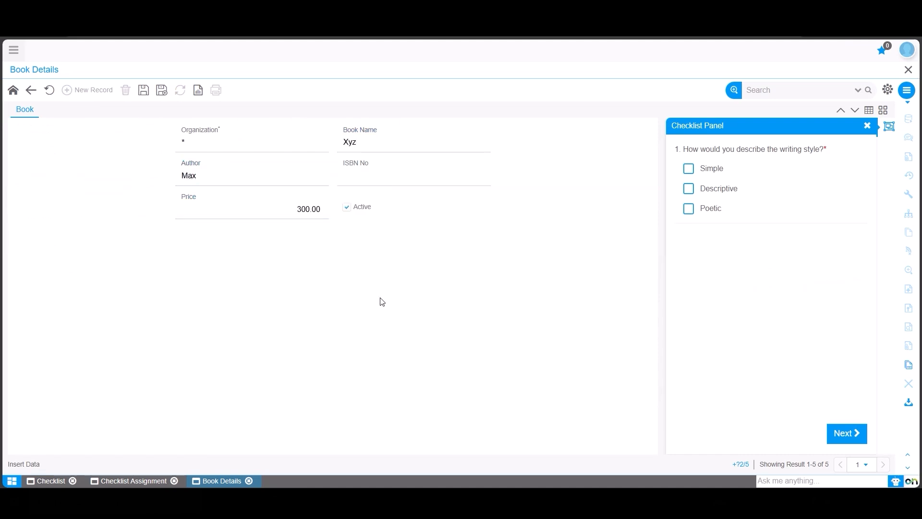
left_click(144, 93)
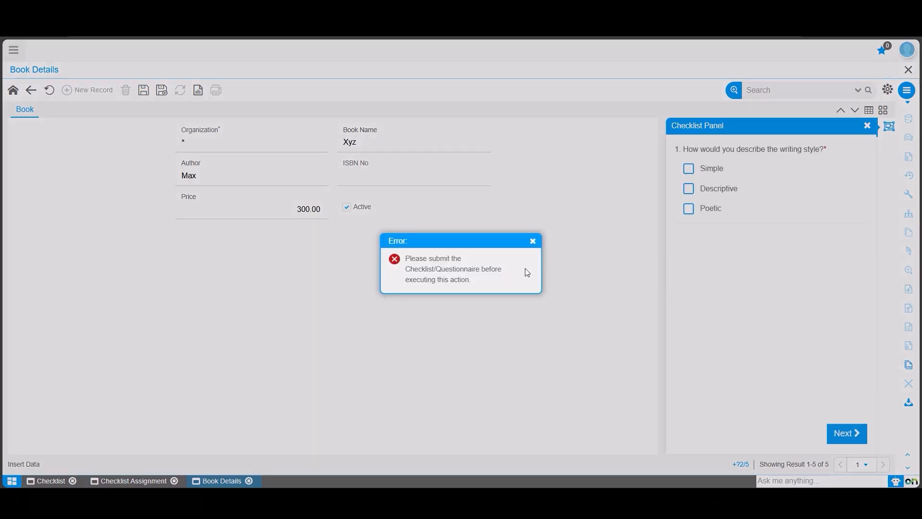
- Submit the Xyz book's checklist with the answers Simple, Yes and ABC, and save the record
left_click(472, 266)
left_click(689, 169)
left_click(847, 433)
left_click(689, 167)
left_click(847, 433)
left_click(724, 175)
type("ABC")
left_click(847, 434)
left_click(143, 92)
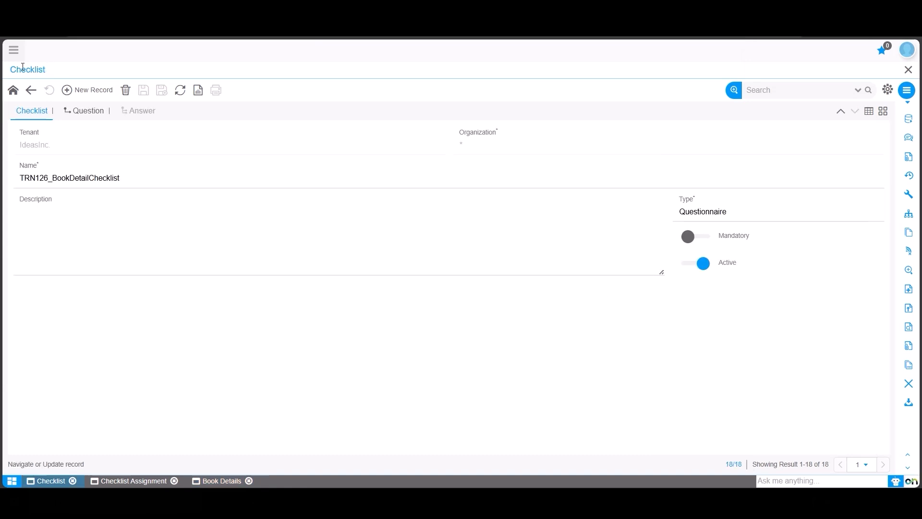
- Open the Checklist Response screen and view the newest TRN126_BookDetailChecklist response with its response lines
left_click(14, 50)
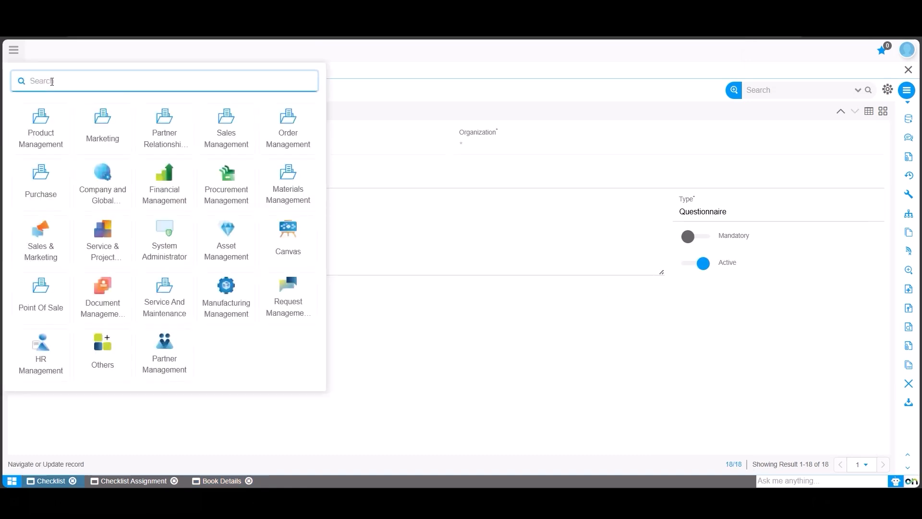
type("Che")
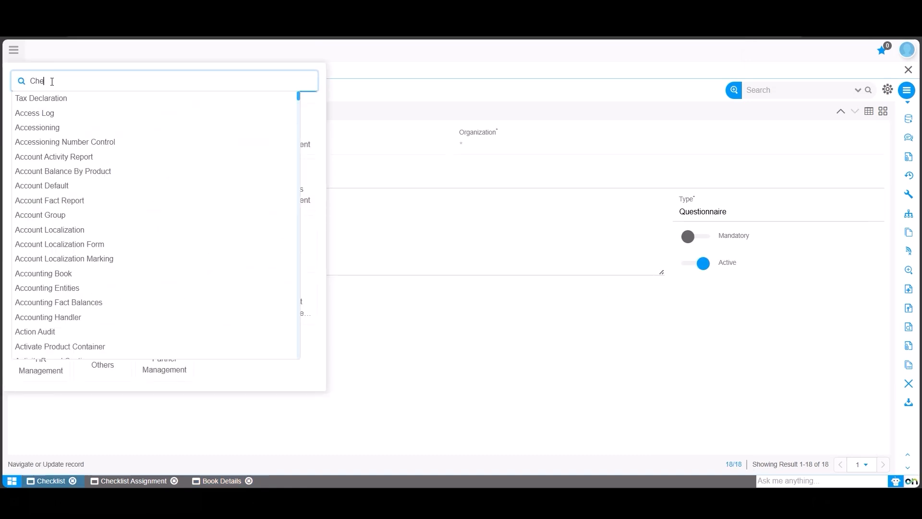
type("c")
left_click(97, 128)
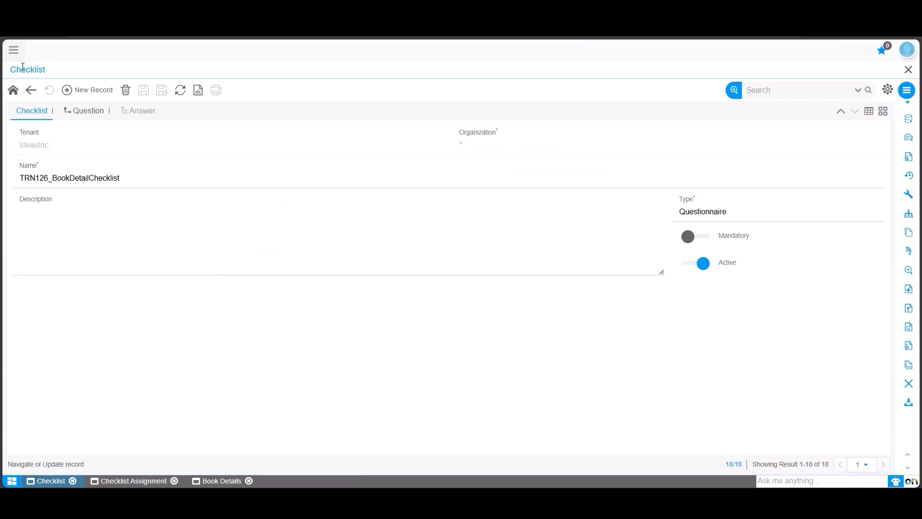
left_click(15, 51)
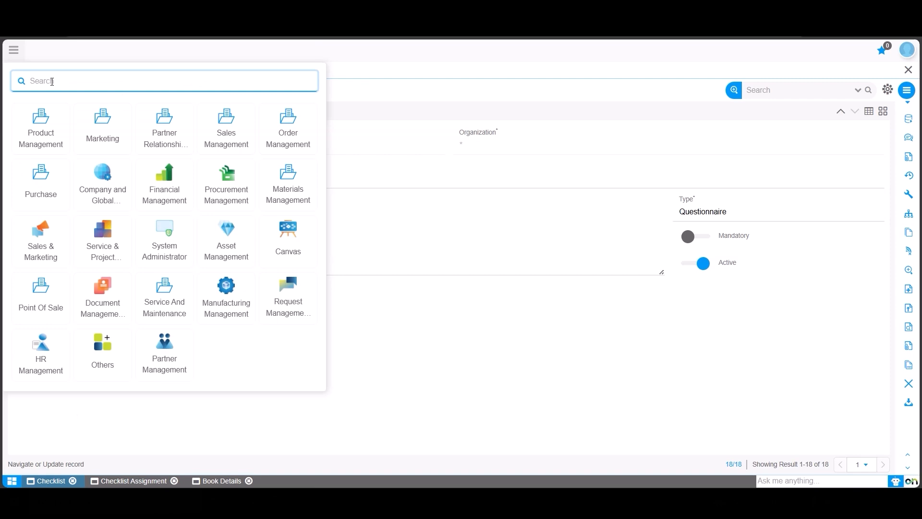
type("Che")
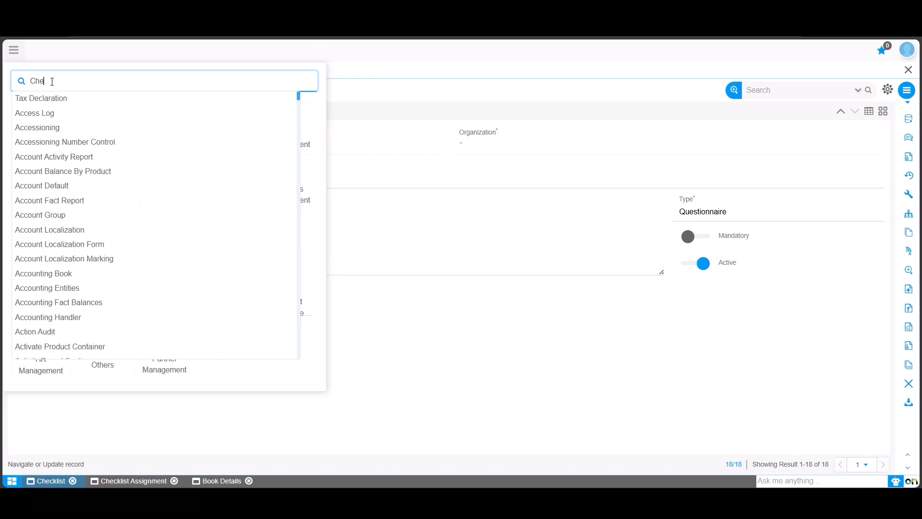
type("c")
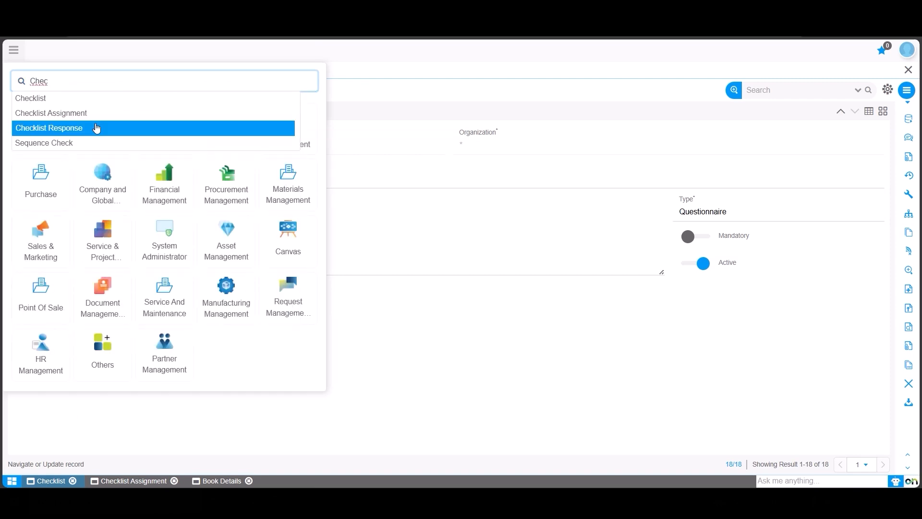
left_click(97, 128)
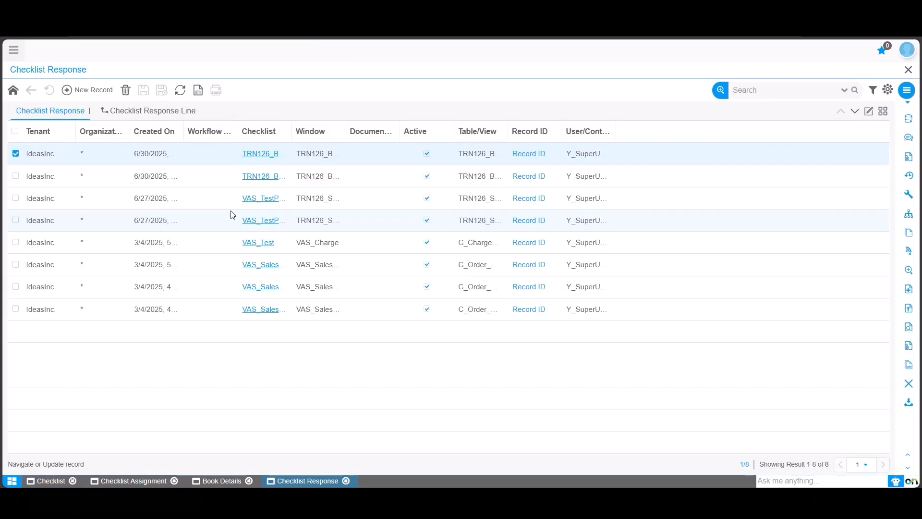
double_click(269, 145)
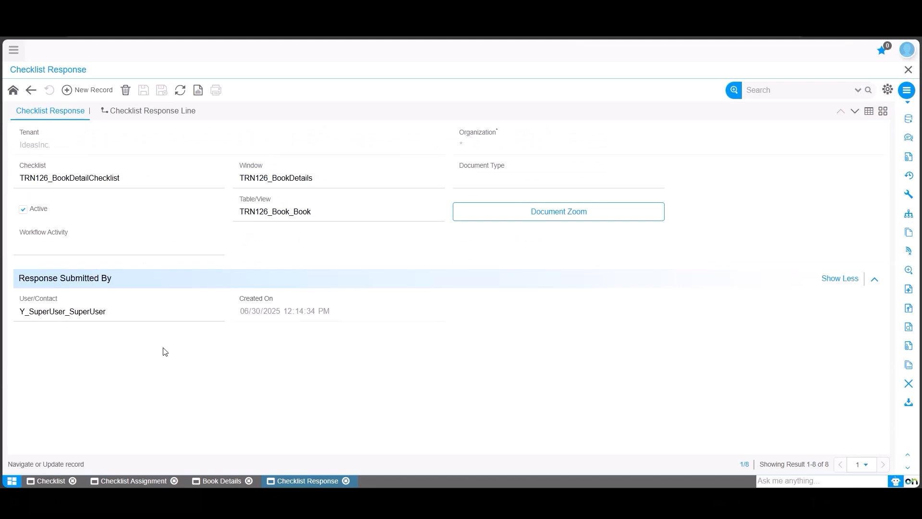
left_click(147, 111)
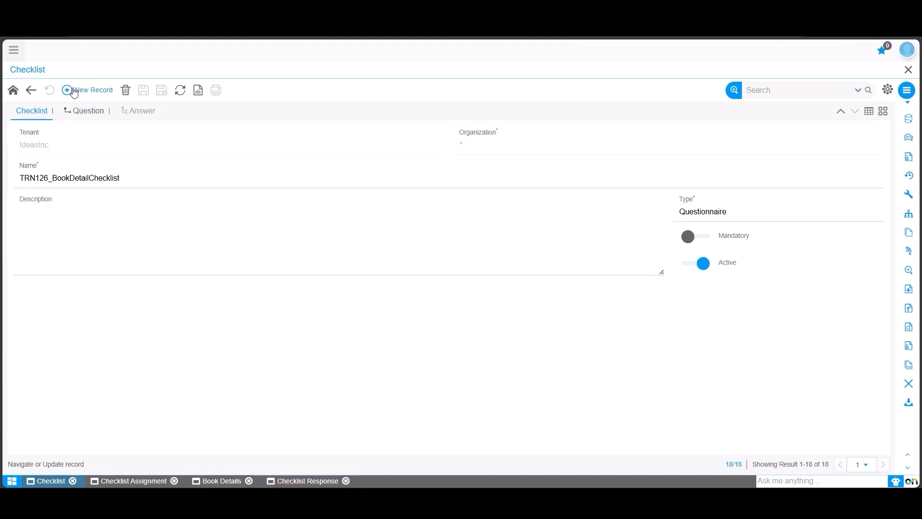
- Create and save a new checklist named Trn126_BookSellingDetail with the type Simple CheckList
left_click(73, 91)
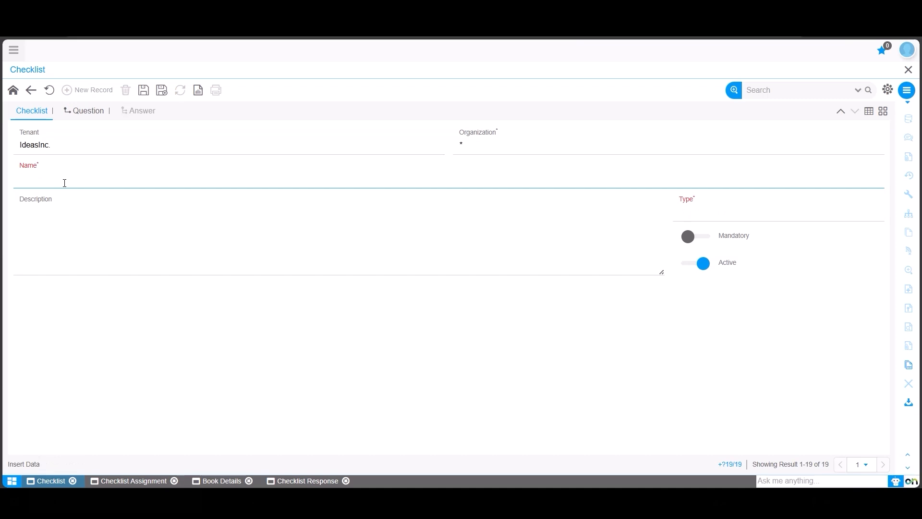
type("Trn126_BookSellingDetail")
left_click(779, 213)
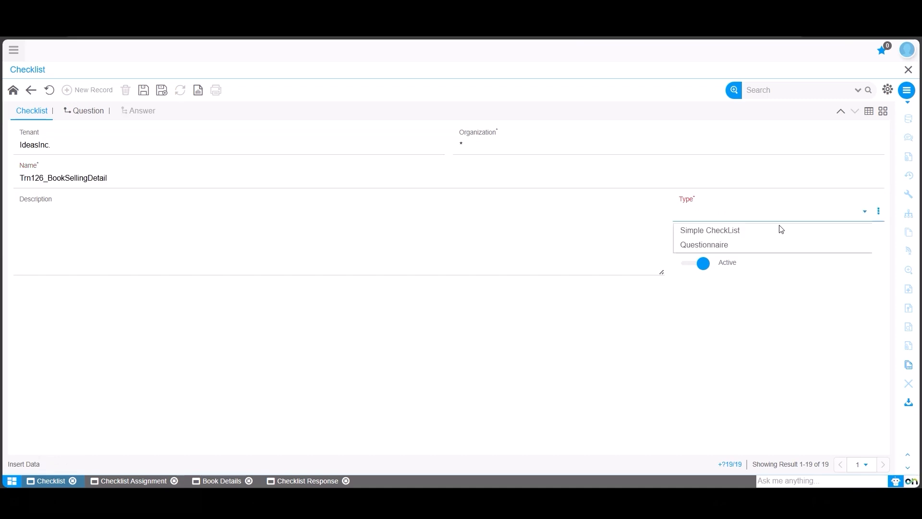
left_click(781, 230)
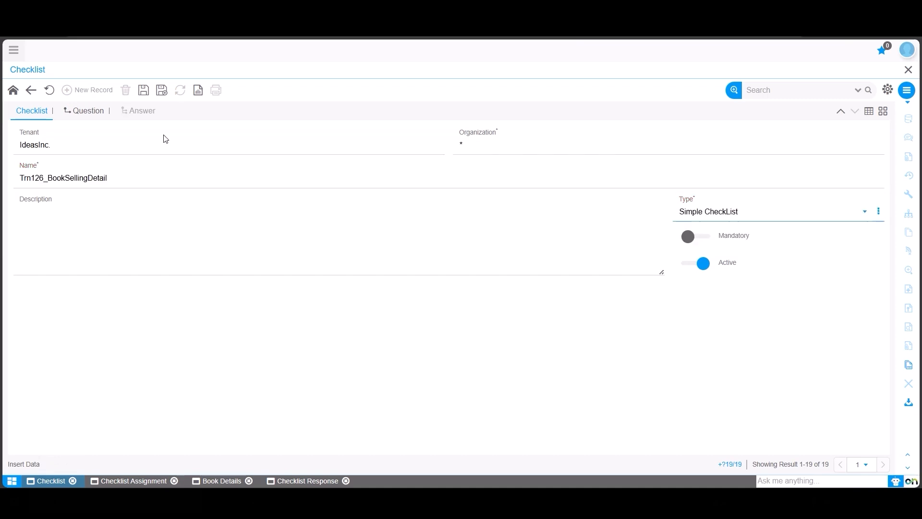
left_click(143, 91)
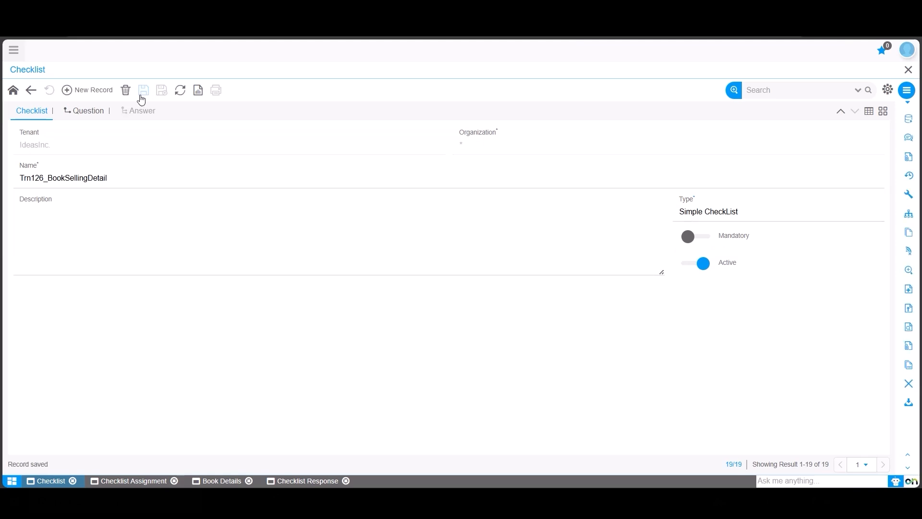
- Add the questions "Is a bill/Invoice being issued?" and "Is the price negotiable?" to the Trn126_BookSellingDetail checklist
left_click(84, 111)
left_click(101, 210)
type("Is a bill/Invoice being issued?")
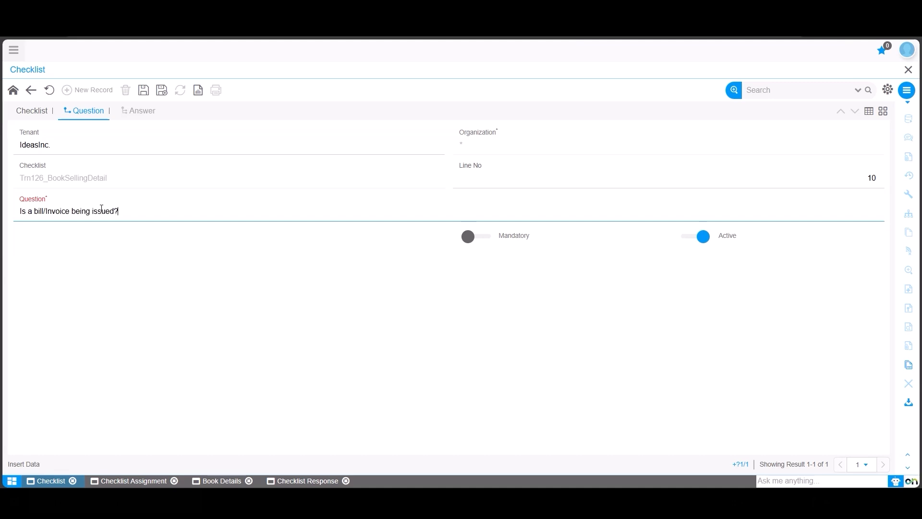
left_click(144, 91)
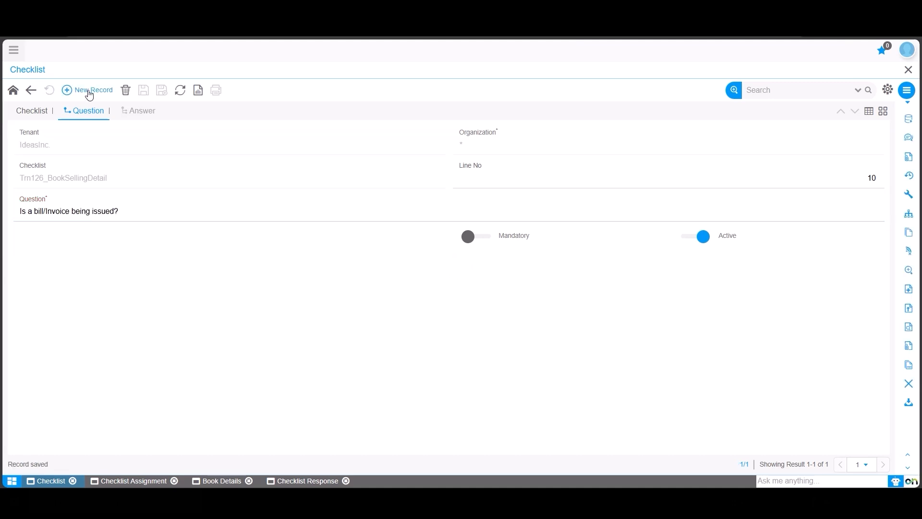
left_click(89, 91)
left_click(88, 212)
type("Is the price negotiable?")
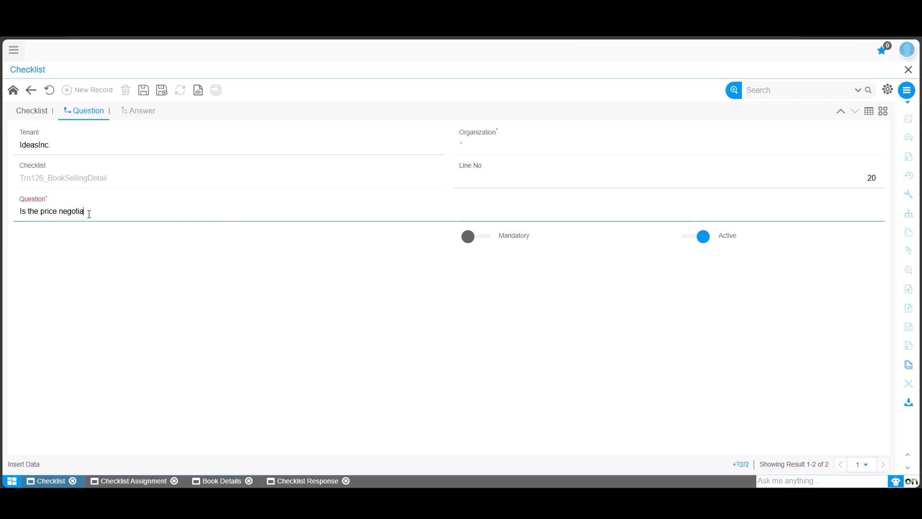
left_click(144, 91)
- Assign Trn126_BookSellingDetail to the TRN126_SellingDetails screen's Selling Details tab with 1 question per page and no condition, and save the assignment
left_click(135, 481)
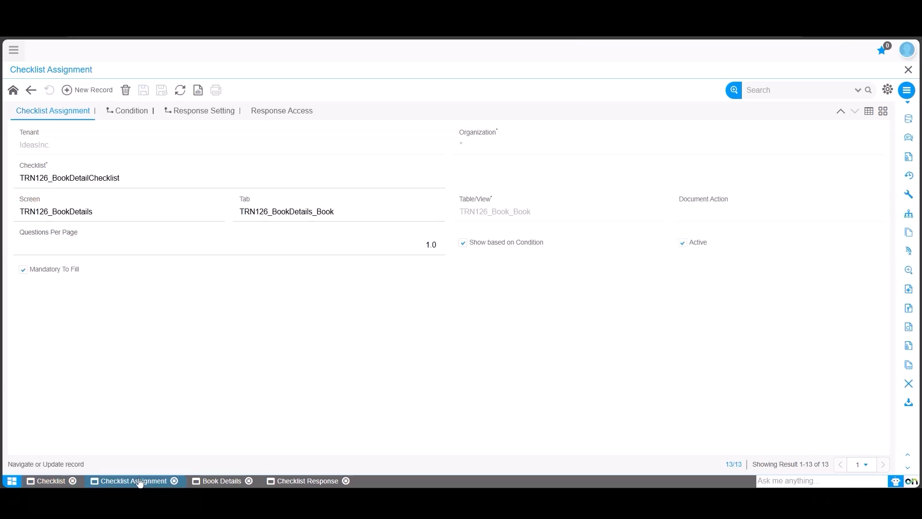
left_click(70, 91)
left_click(393, 177)
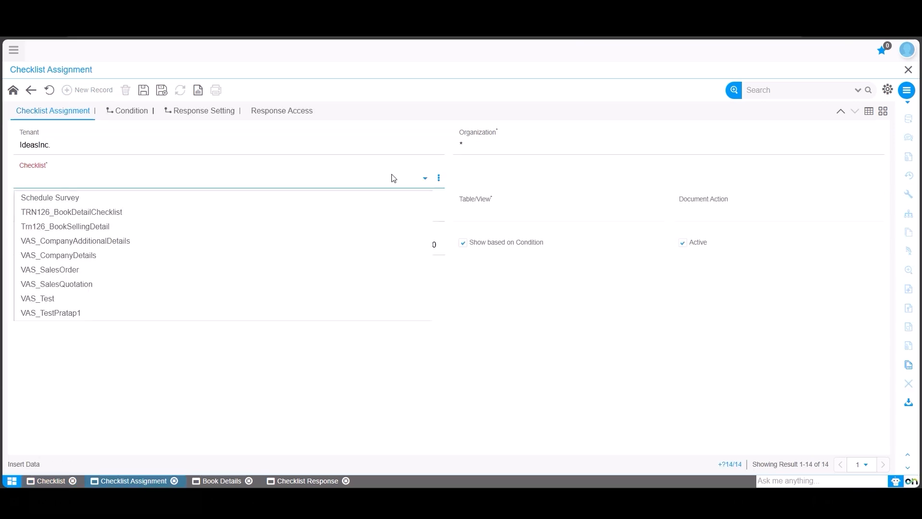
left_click(61, 231)
left_click(143, 208)
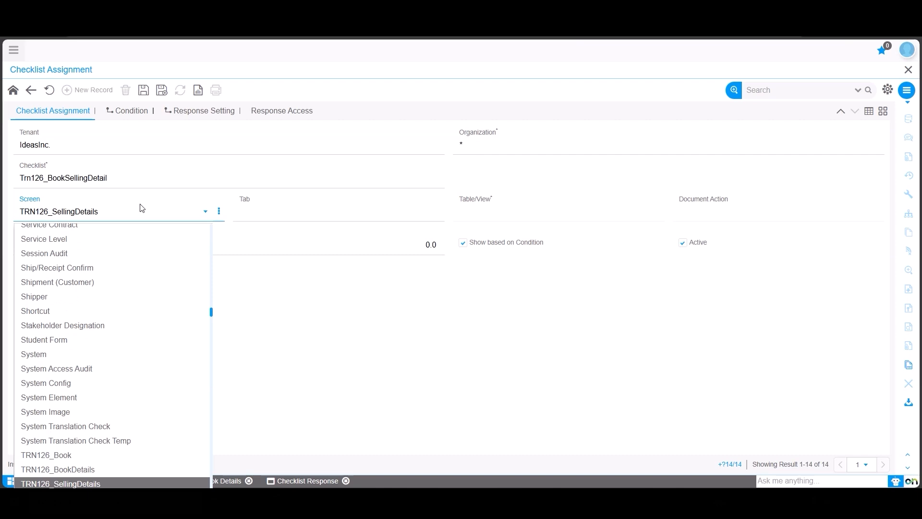
left_click(348, 209)
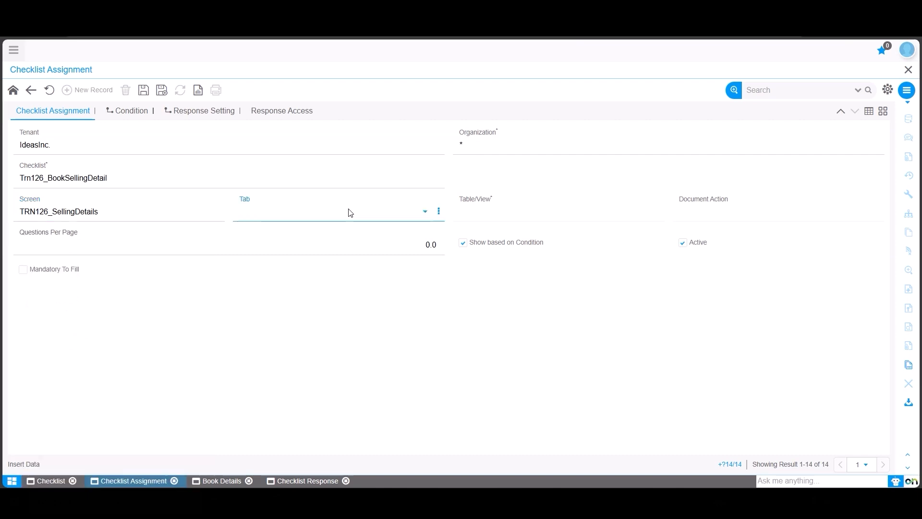
left_click(422, 247)
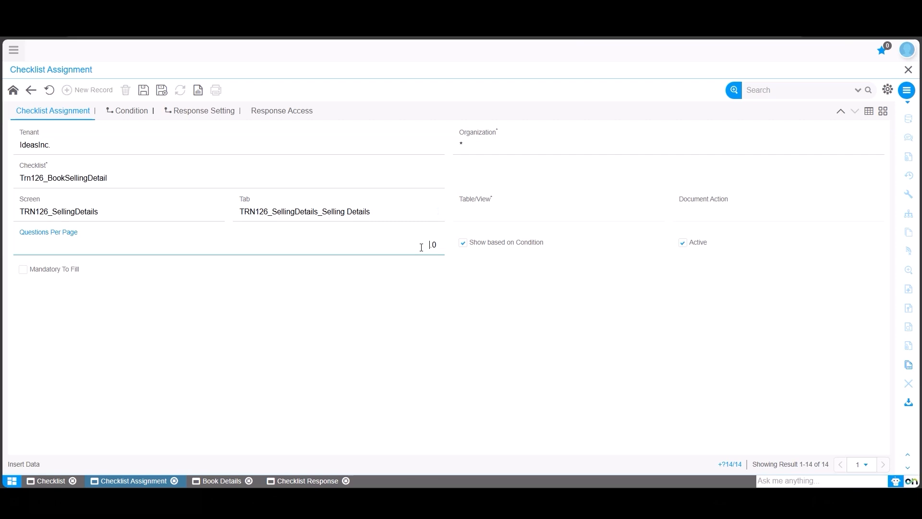
type("1.")
left_click(144, 91)
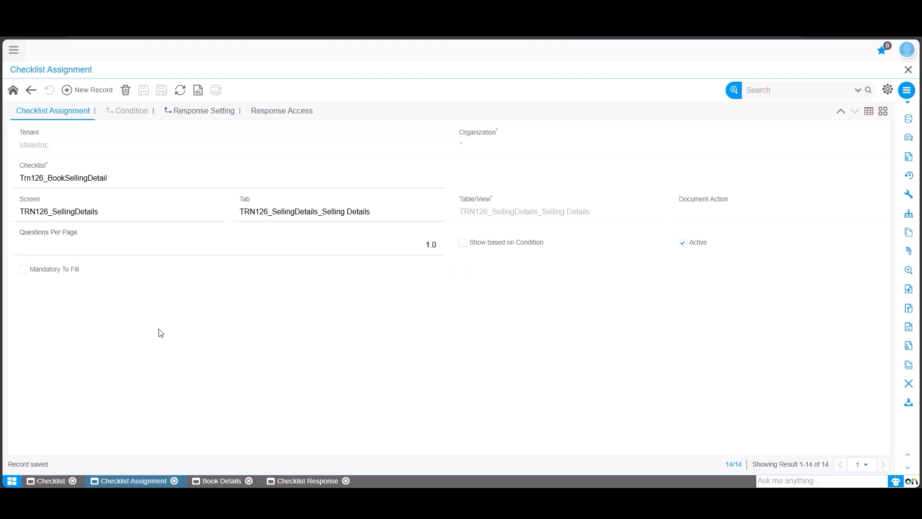
- Run Cache Reset to clear the server cache for the new checklist assignment
left_click(13, 50)
type("cac")
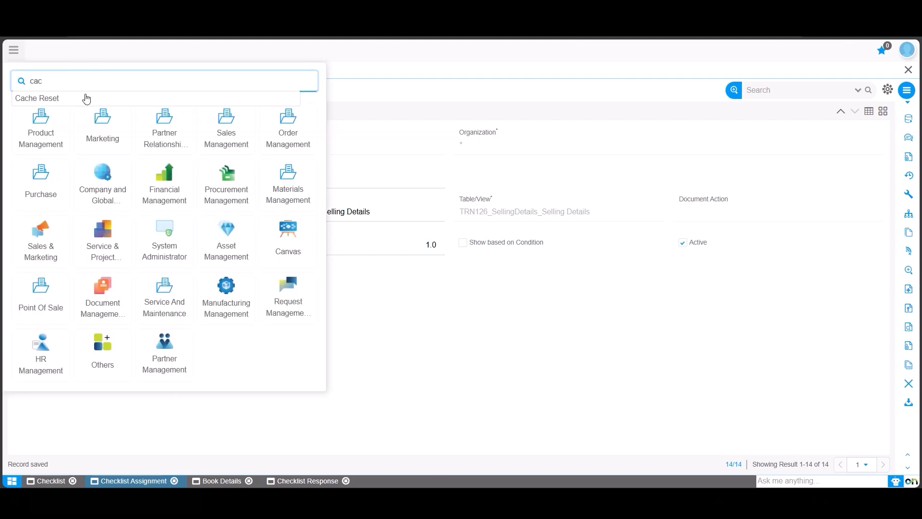
left_click(87, 99)
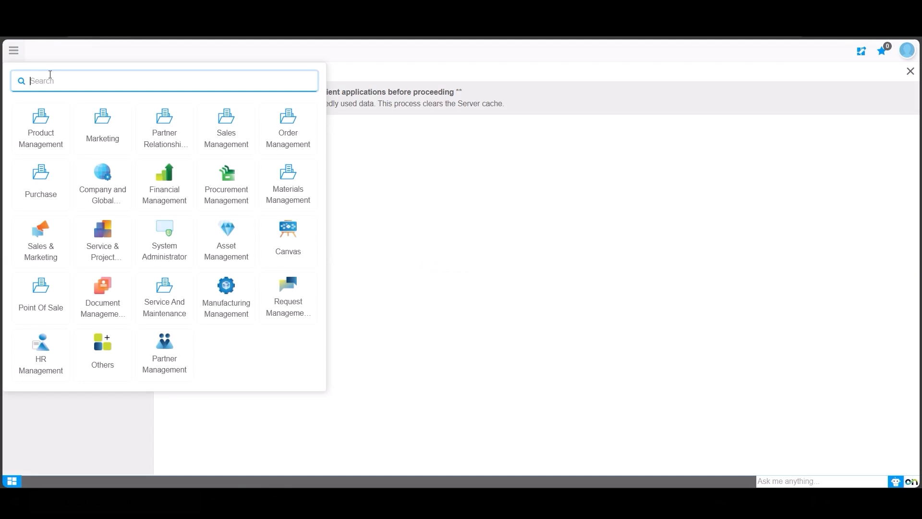
- Open the Selling Details screen and submit the record's checklist with the bill/Invoice question ticked
type("Selling De")
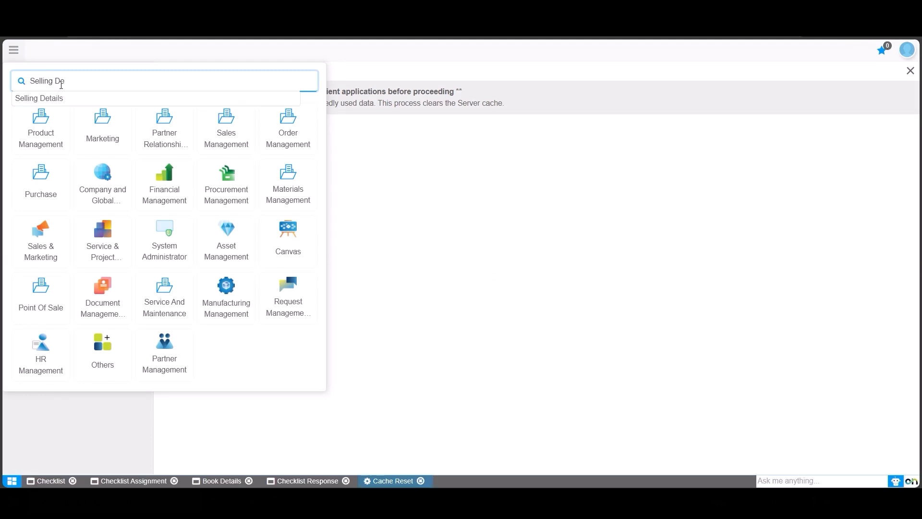
left_click(43, 98)
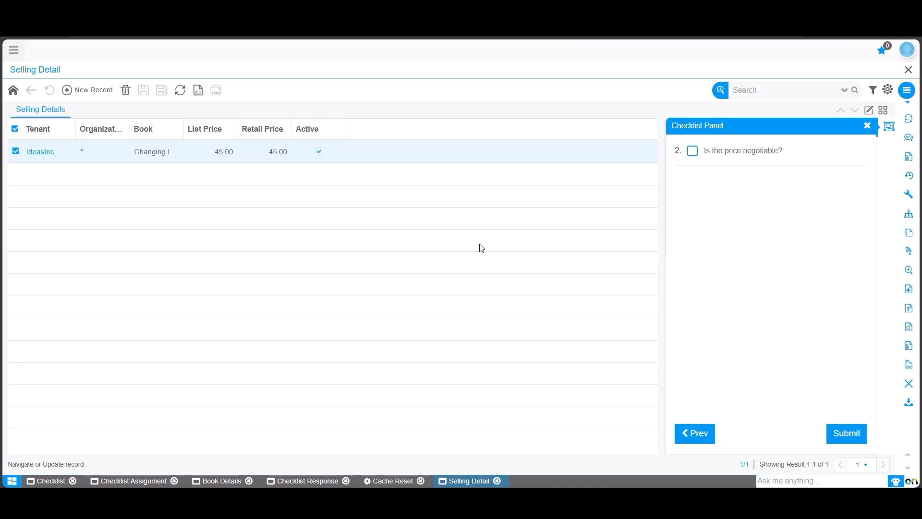
left_click(693, 151)
left_click(696, 425)
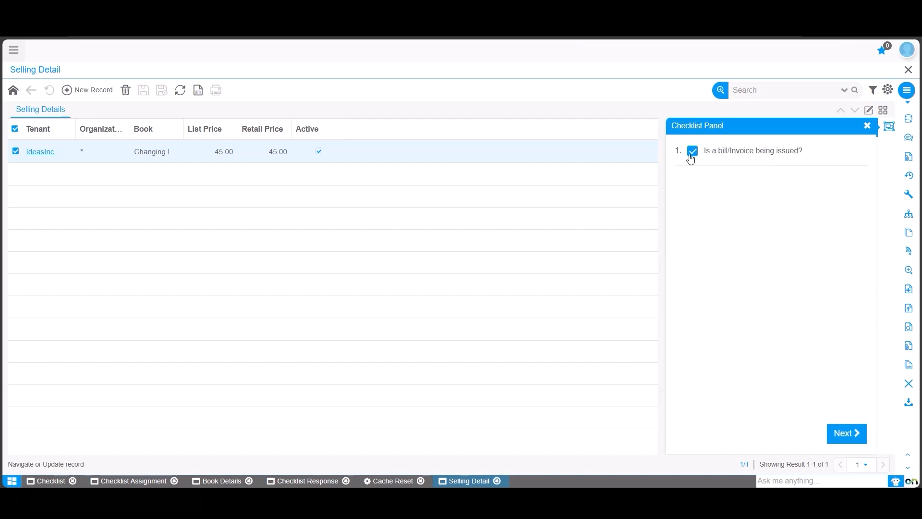
left_click(848, 434)
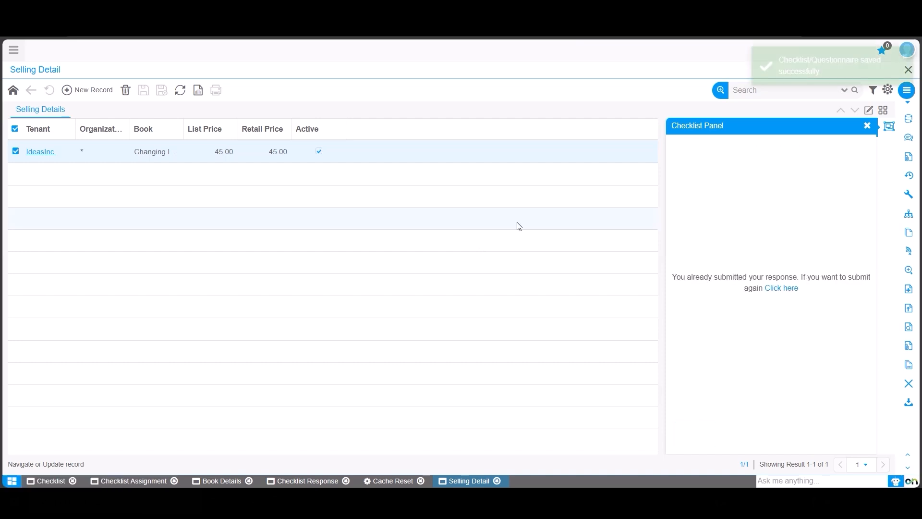